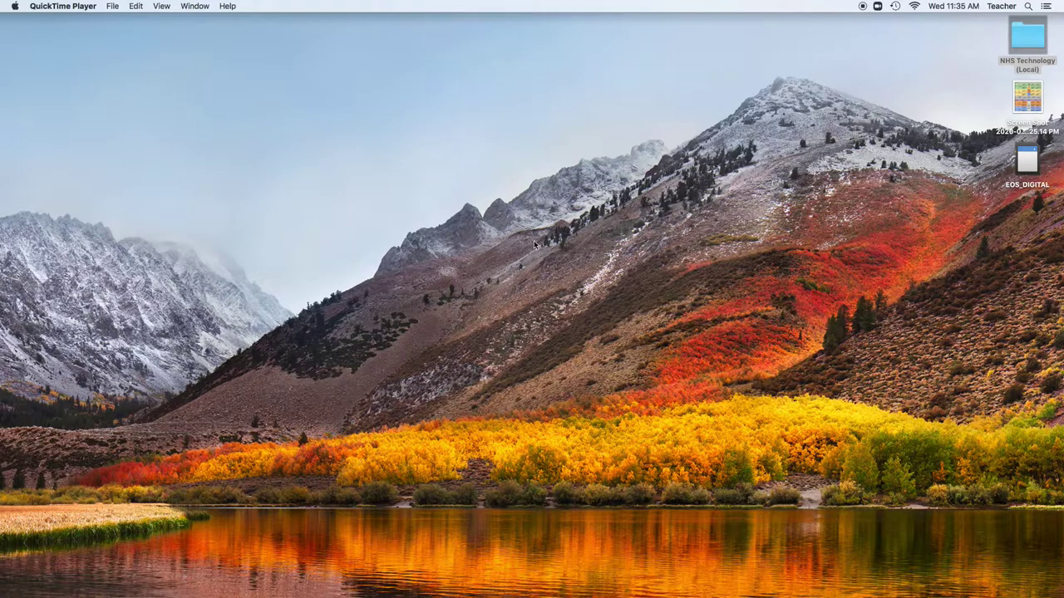
Open the NHS Technology (Local) desktop folder in a Finder window
{"action": "double_click", "coordinate": [1026, 38]}
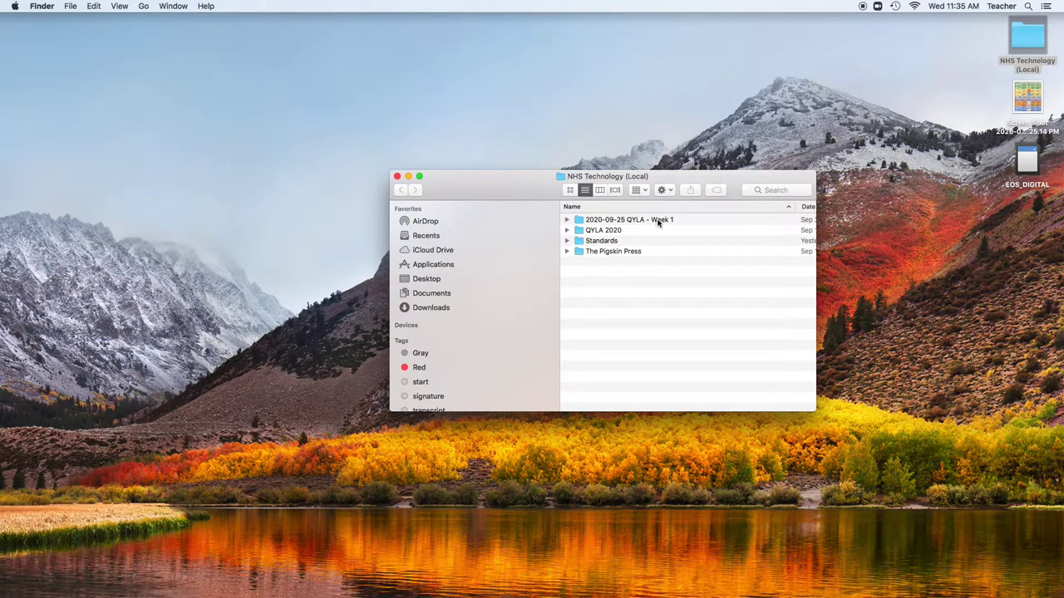
Open 2020-09-25 QYLA - Week 1, check its Video, Audio and Project Files folders, then close it
{"action": "double_click", "coordinate": [658, 221]}
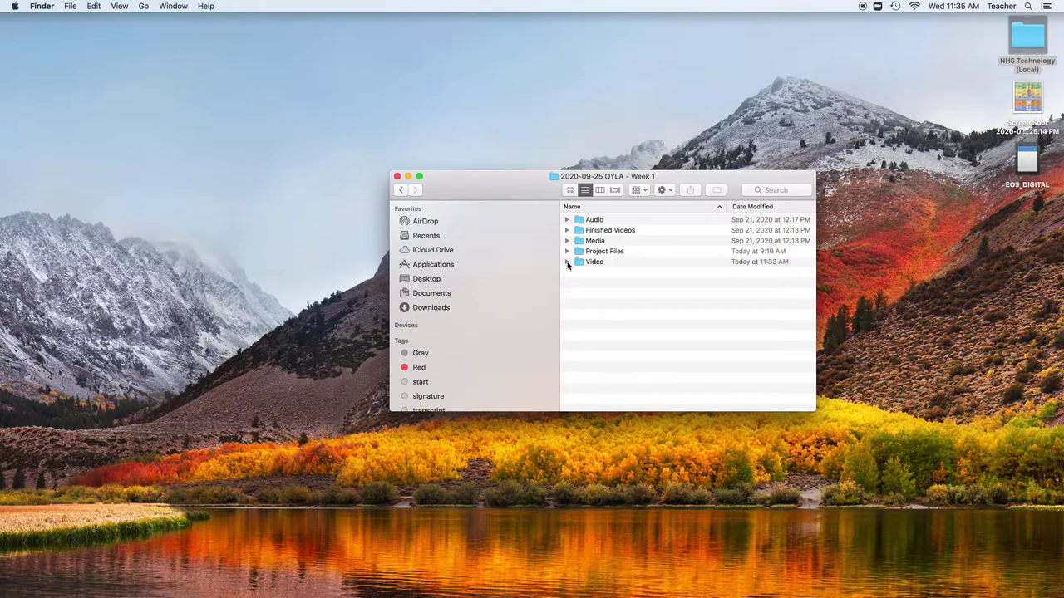
{"action": "left_click", "coordinate": [567, 262]}
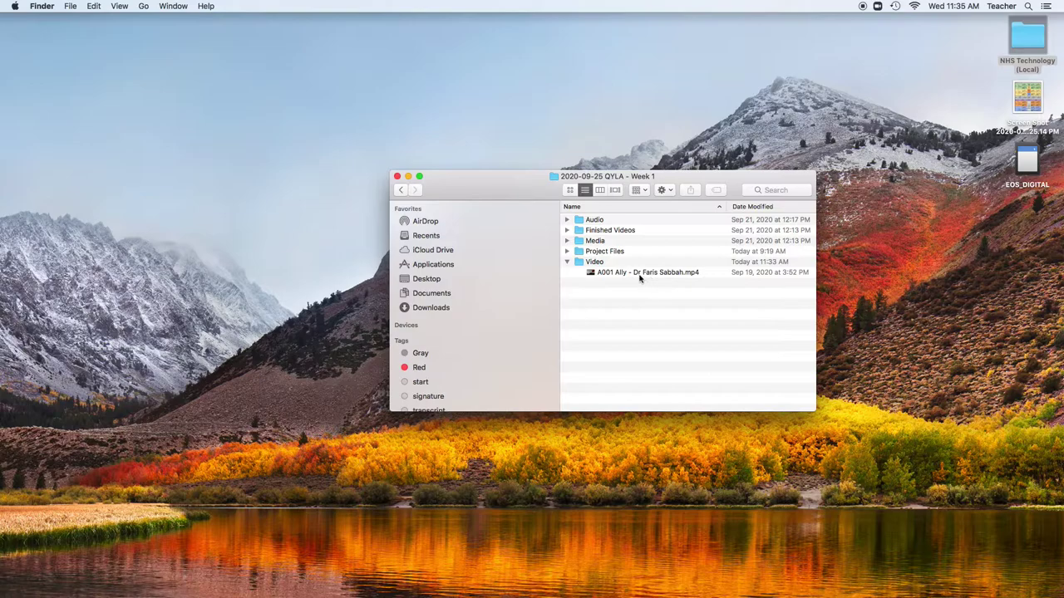
{"action": "left_click", "coordinate": [566, 263]}
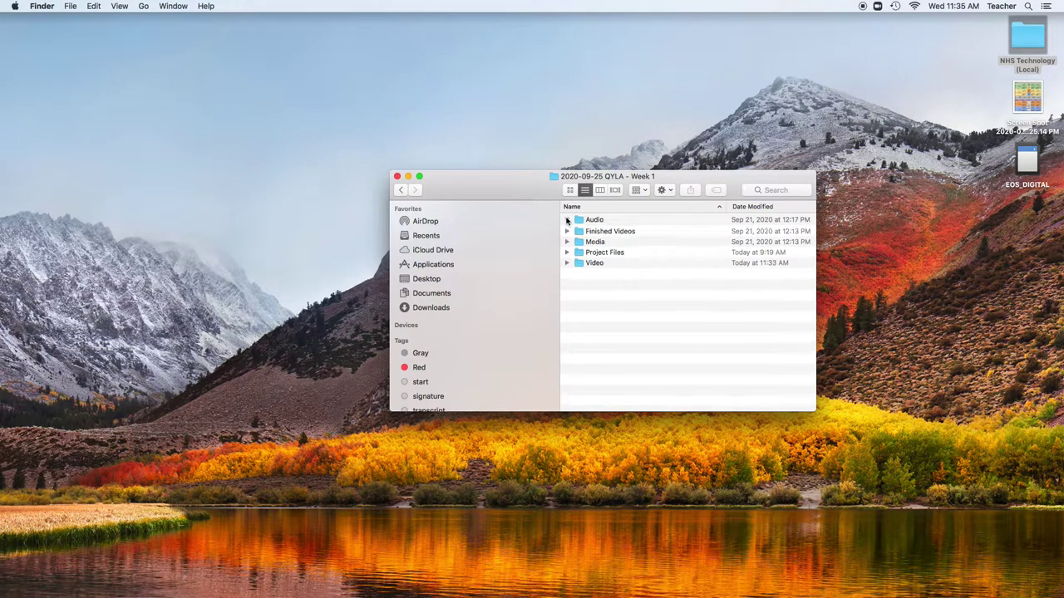
{"action": "left_click", "coordinate": [567, 219]}
{"action": "left_click", "coordinate": [566, 220]}
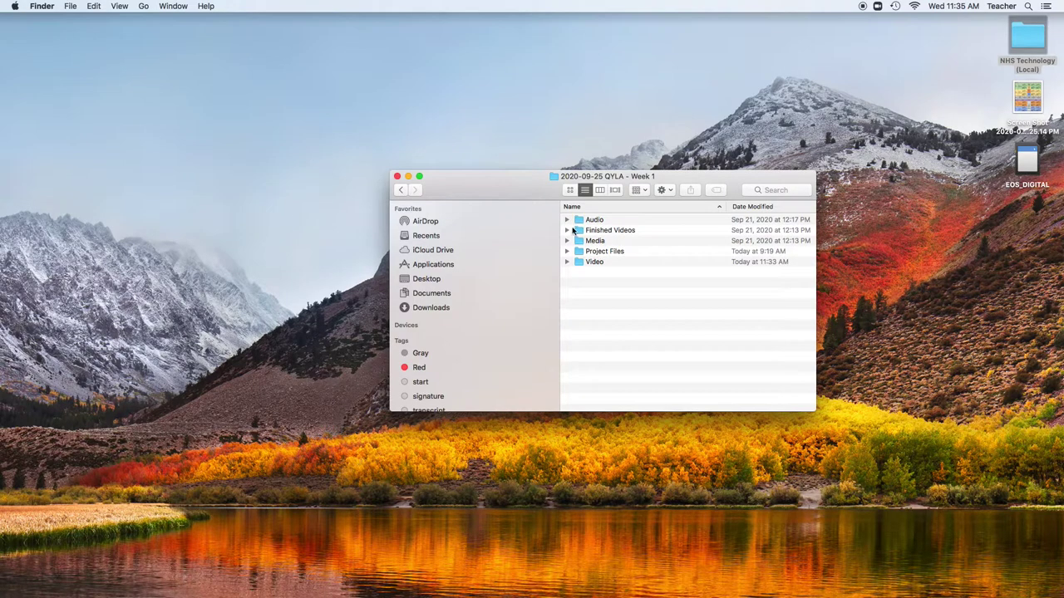
{"action": "left_click", "coordinate": [567, 251]}
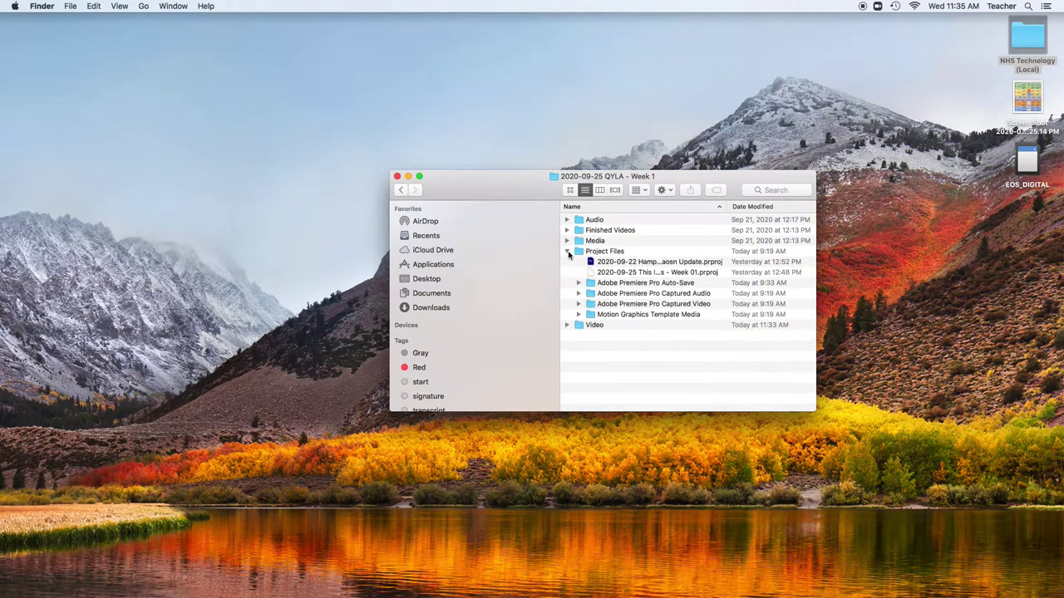
{"action": "left_click", "coordinate": [567, 251]}
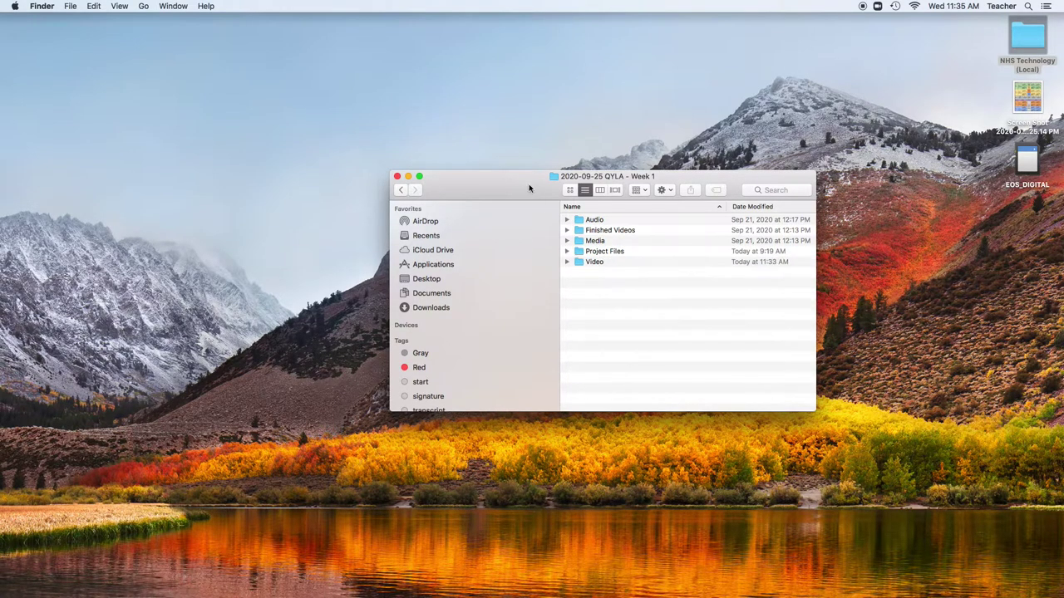
{"action": "left_click", "coordinate": [397, 177]}
{"action": "left_click", "coordinate": [1044, 35]}
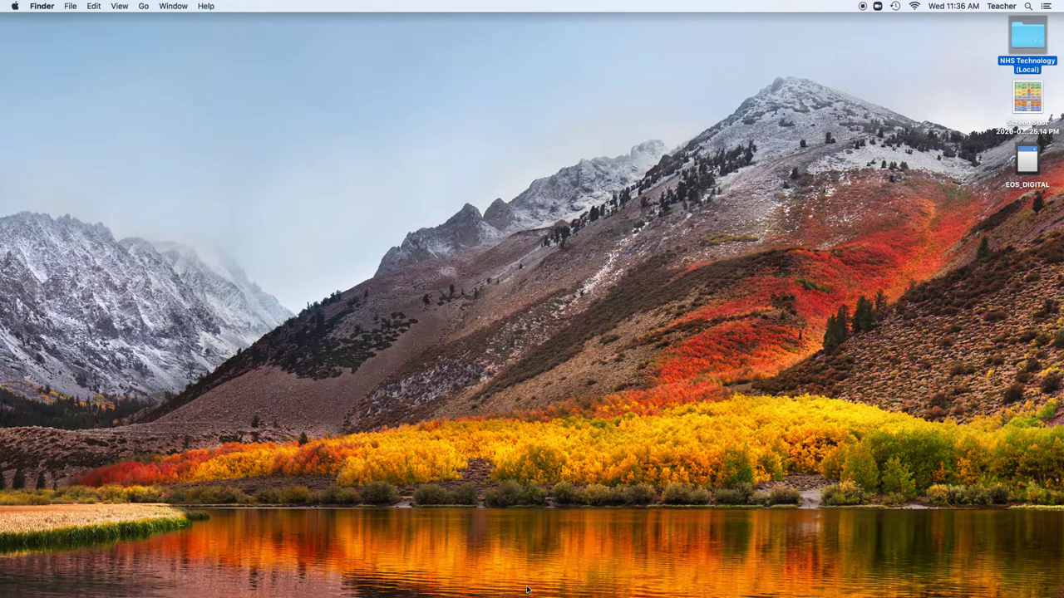
Start a new Premiere Pro project named 2020-09-25 QYLA
{"action": "left_click", "coordinate": [491, 574]}
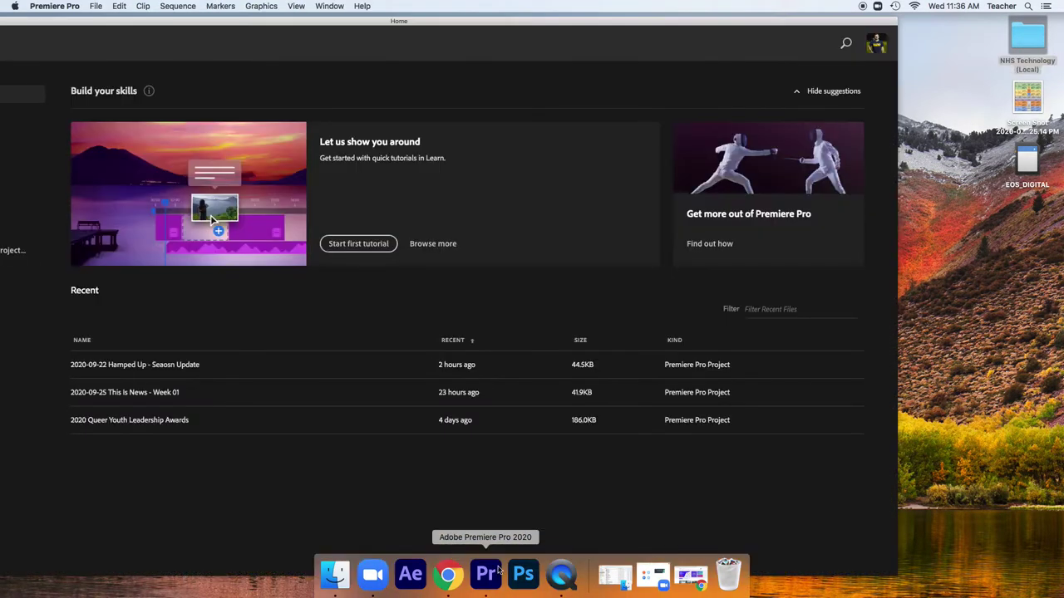
{"action": "left_click_drag", "start_coordinate": [347, 21], "coordinate": [466, 17]}
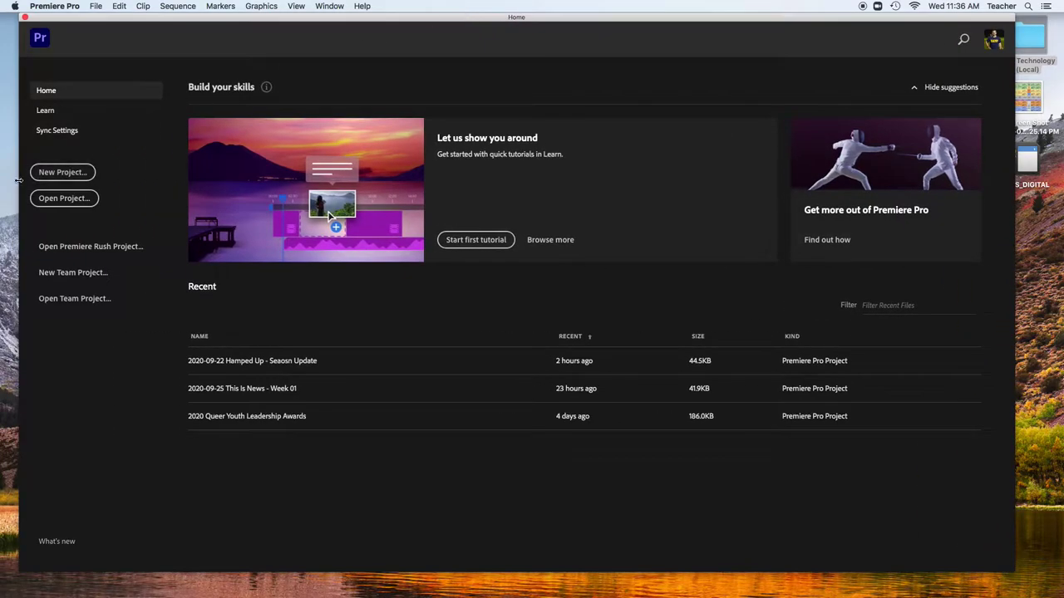
{"action": "left_click", "coordinate": [48, 173]}
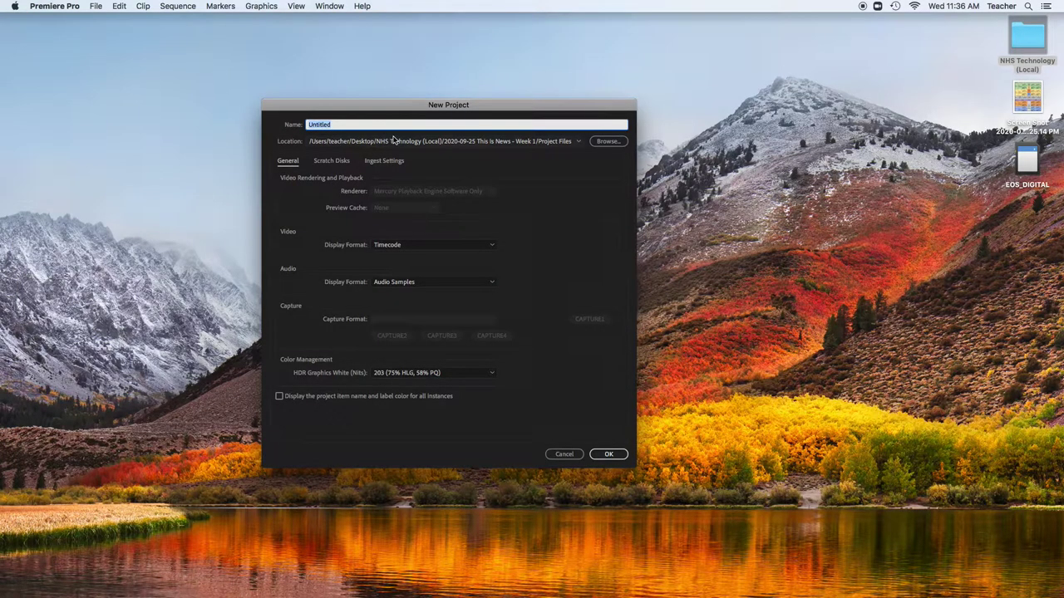
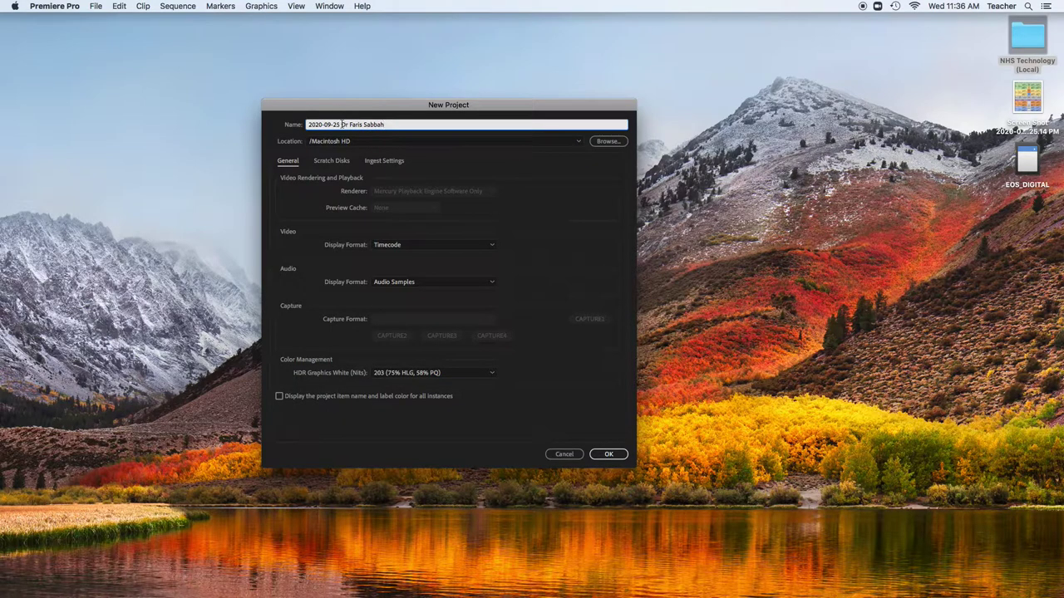
{"action": "left_click_drag", "start_coordinate": [341, 125], "coordinate": [393, 127]}
{"action": "type", "text": "QYLA"}
Set the project location to the Week 1 Project Files folder and create the project
{"action": "left_click", "coordinate": [602, 142]}
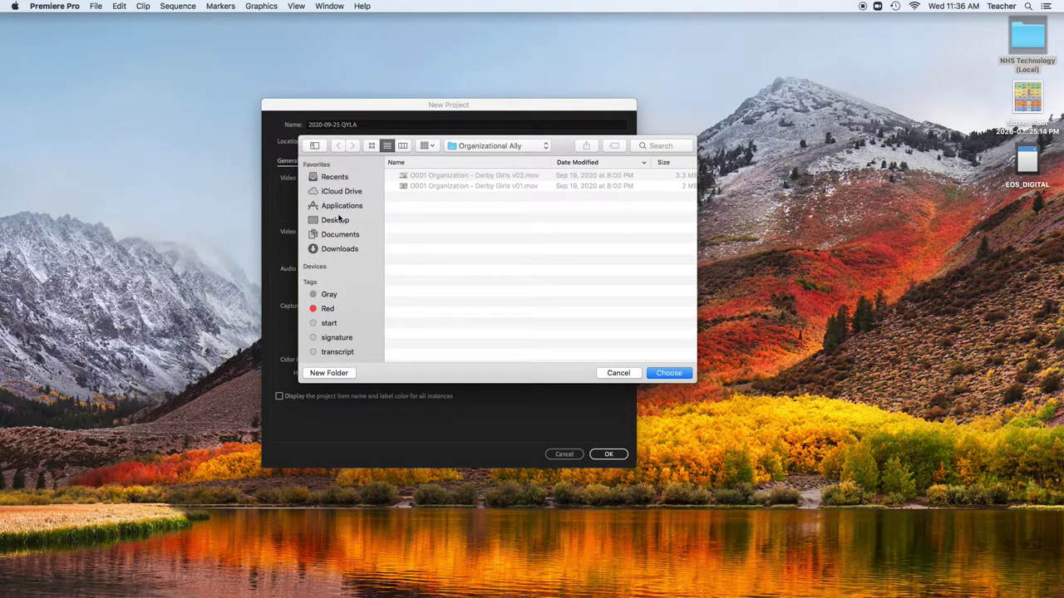
{"action": "left_click", "coordinate": [338, 219]}
{"action": "double_click", "coordinate": [447, 175]}
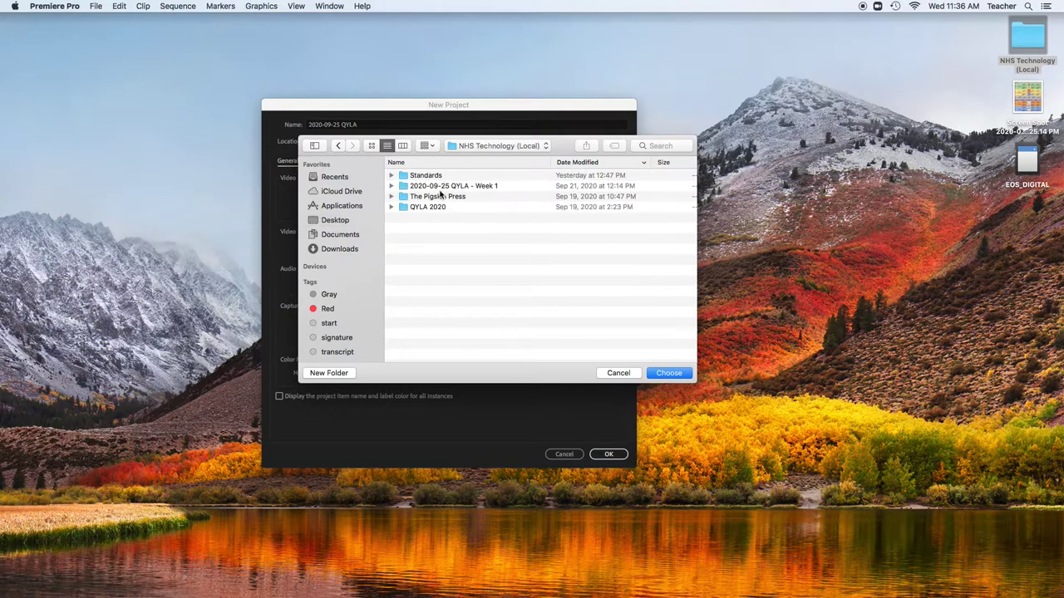
{"action": "double_click", "coordinate": [431, 185]}
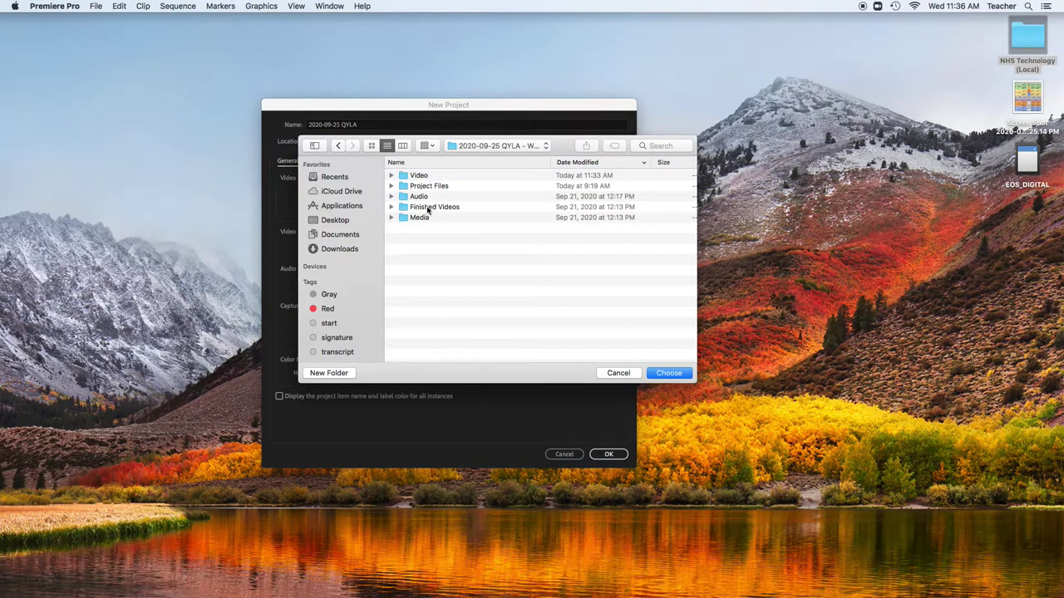
{"action": "double_click", "coordinate": [421, 187]}
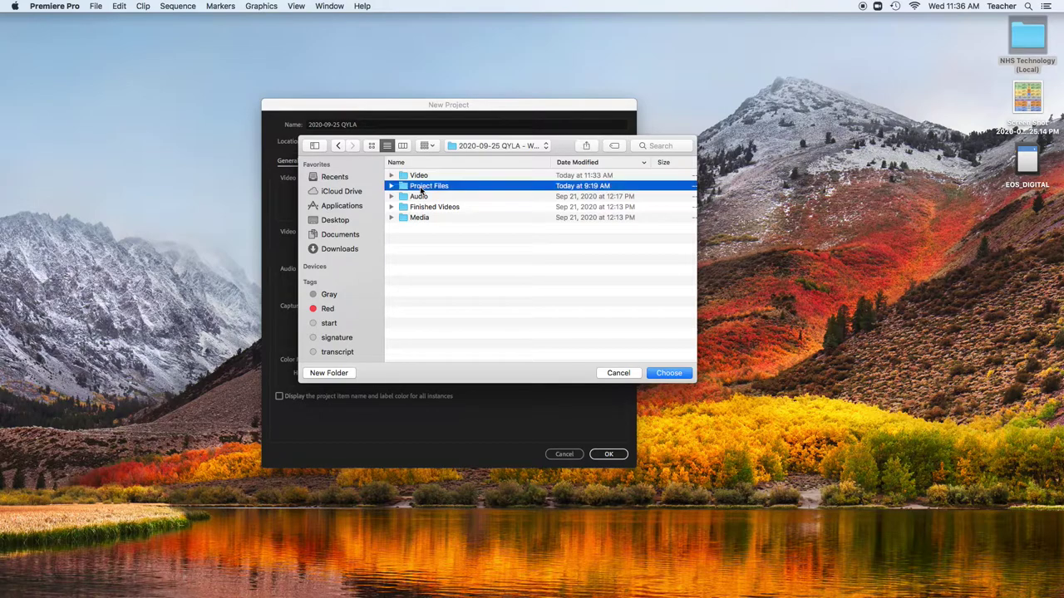
{"action": "left_click", "coordinate": [670, 373]}
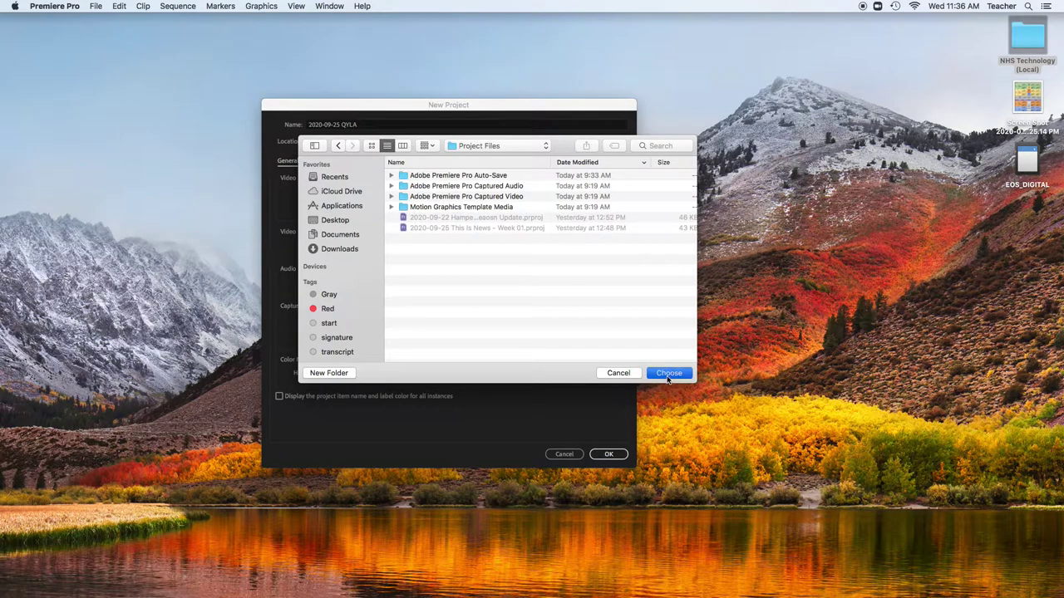
{"action": "left_click", "coordinate": [607, 455]}
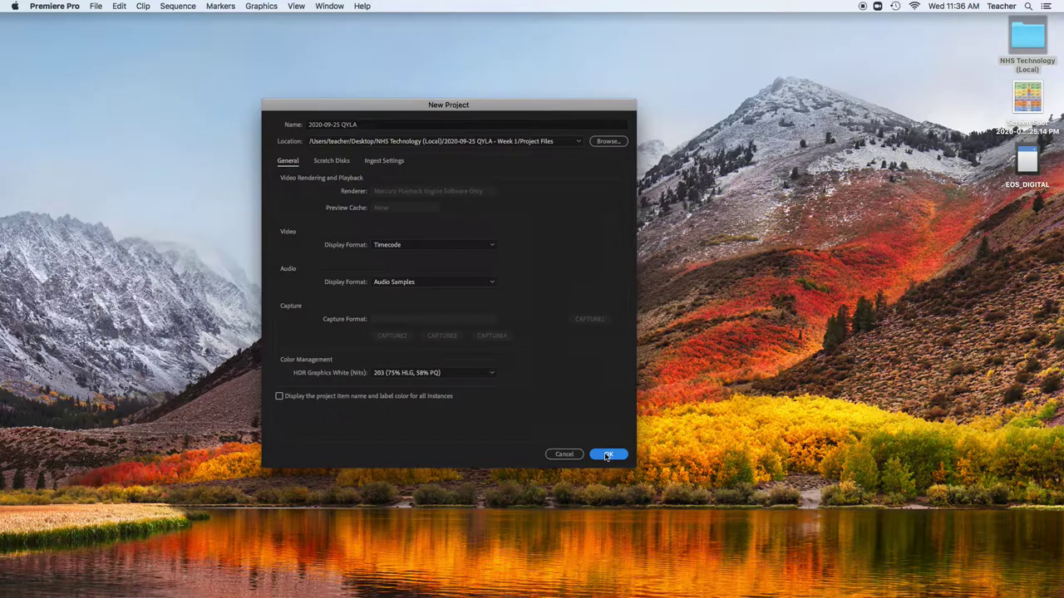
{"action": "left_click", "coordinate": [608, 455]}
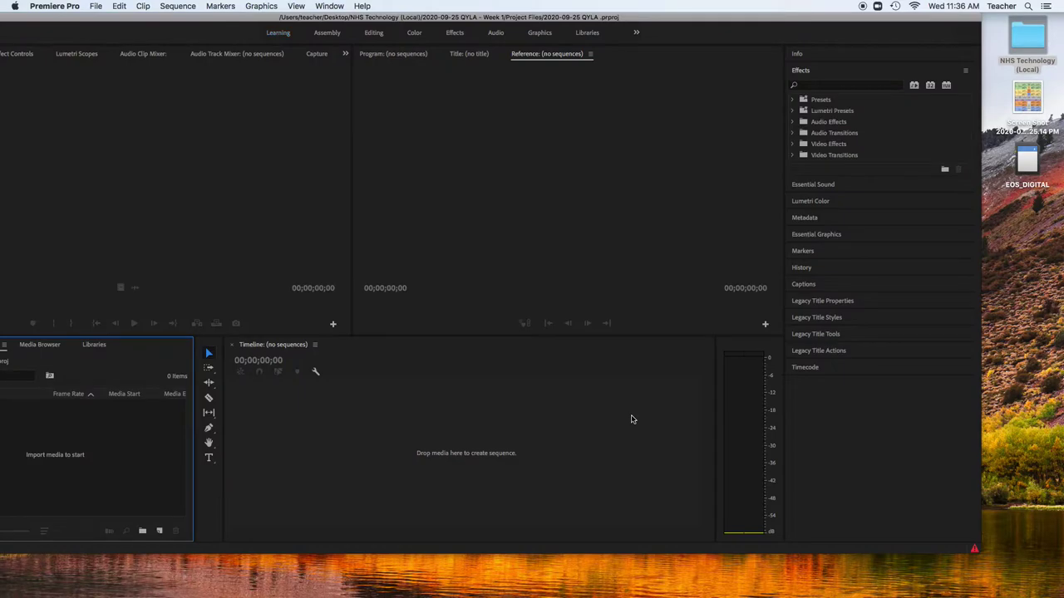
Maximise the Premiere Pro window and switch to the All Panels workspace
{"action": "left_click_drag", "start_coordinate": [981, 554], "coordinate": [1061, 562]}
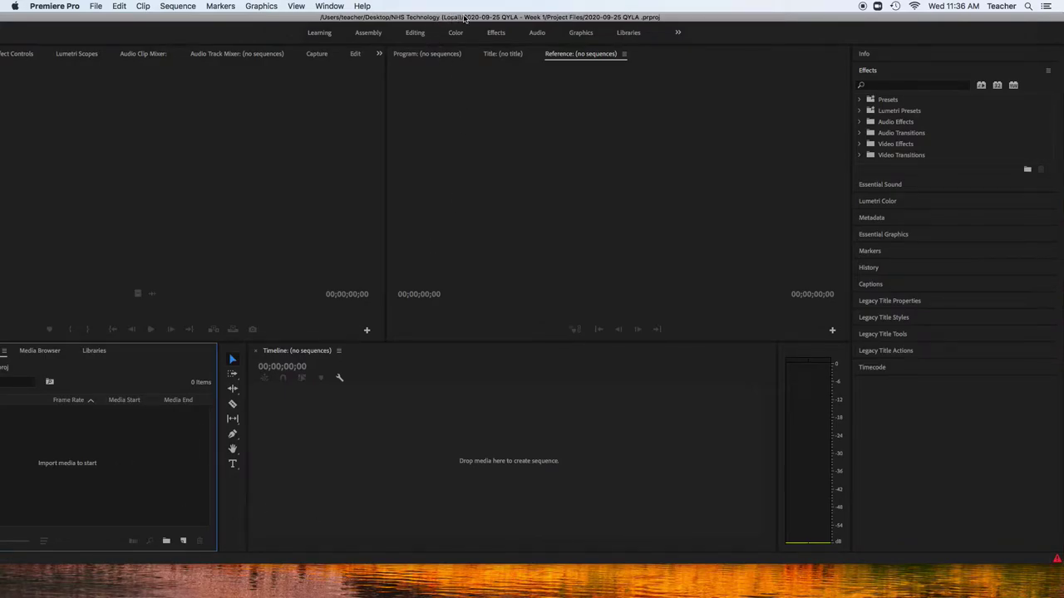
{"action": "left_click_drag", "start_coordinate": [1061, 564], "coordinate": [1018, 559]}
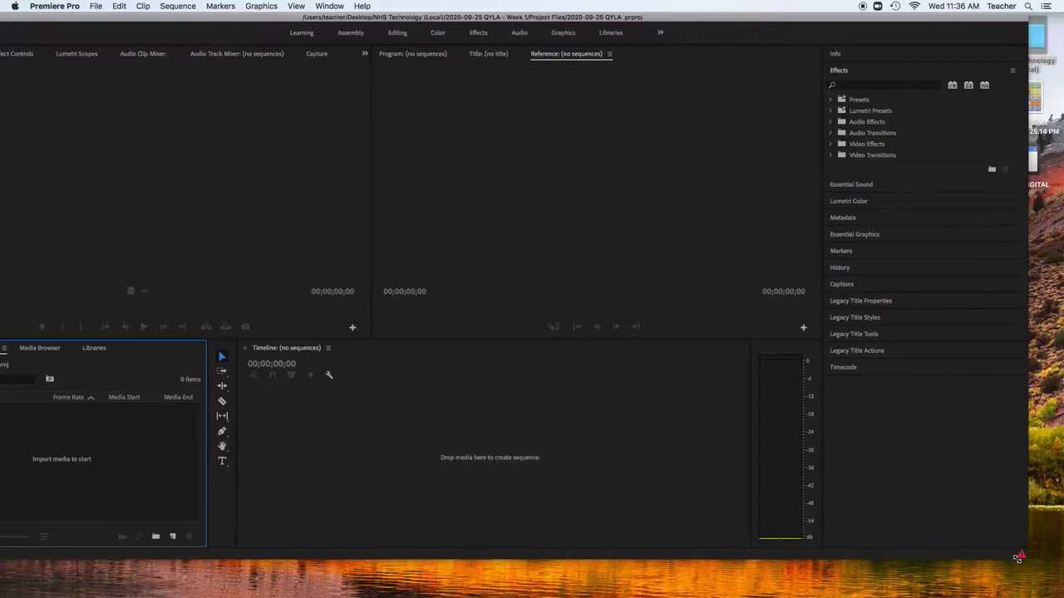
{"action": "double_click", "coordinate": [703, 15]}
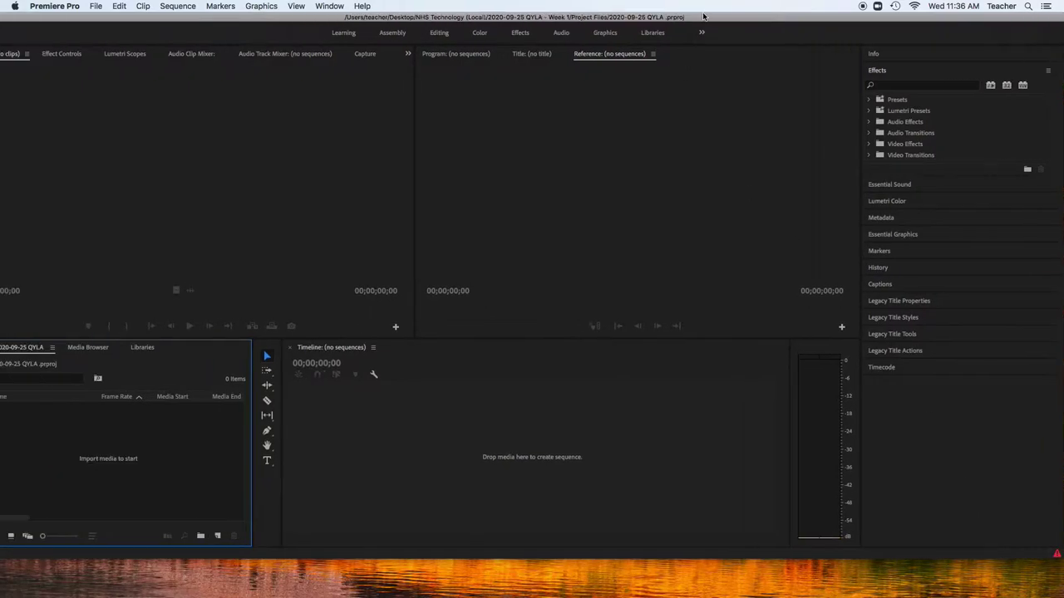
{"action": "left_click", "coordinate": [329, 6]}
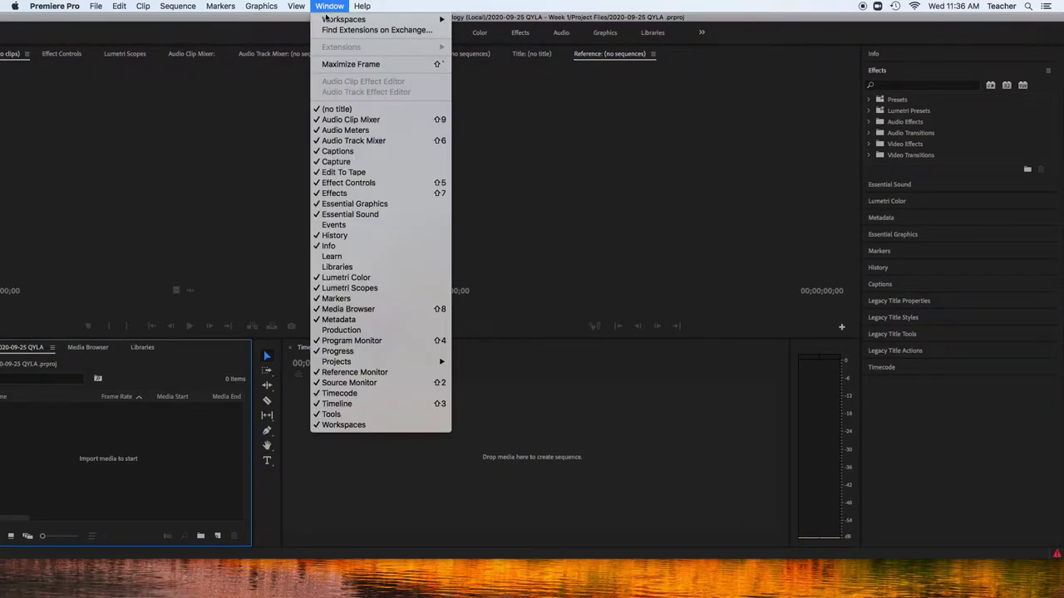
{"action": "mouse_move", "coordinate": [328, 18]}
{"action": "left_click", "coordinate": [478, 20]}
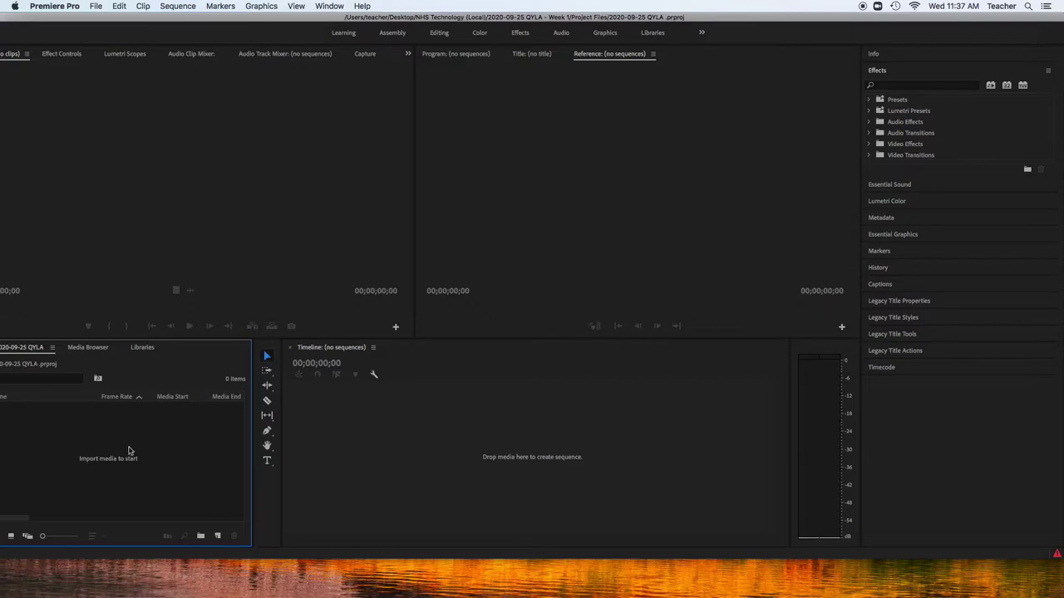
Import the Video folder from NHS Technology (Local) > 2020-09-25 QYLA - Week 1
{"action": "left_click", "coordinate": [93, 6]}
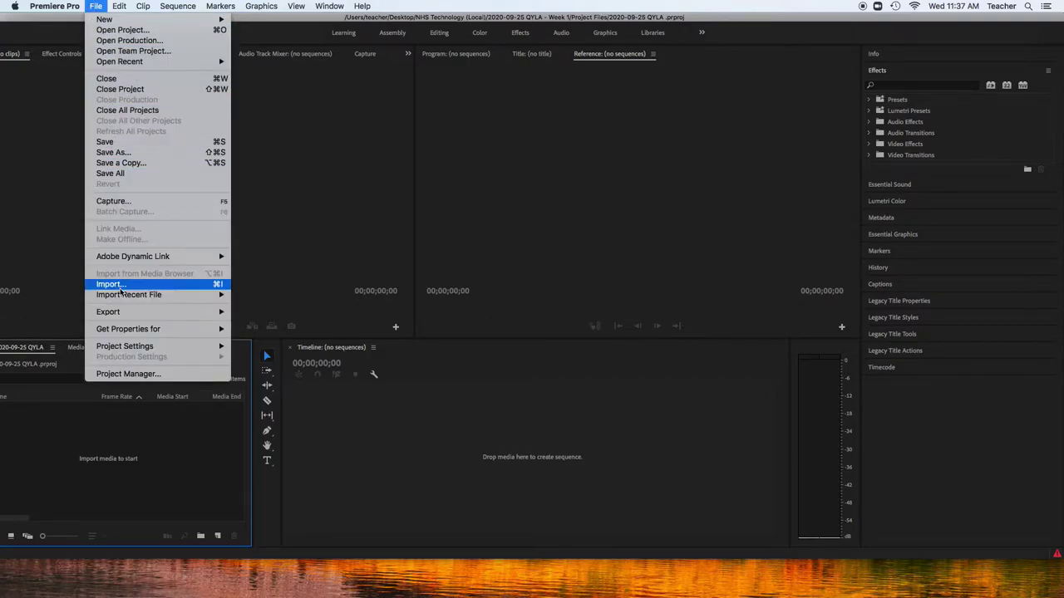
{"action": "left_click", "coordinate": [161, 504]}
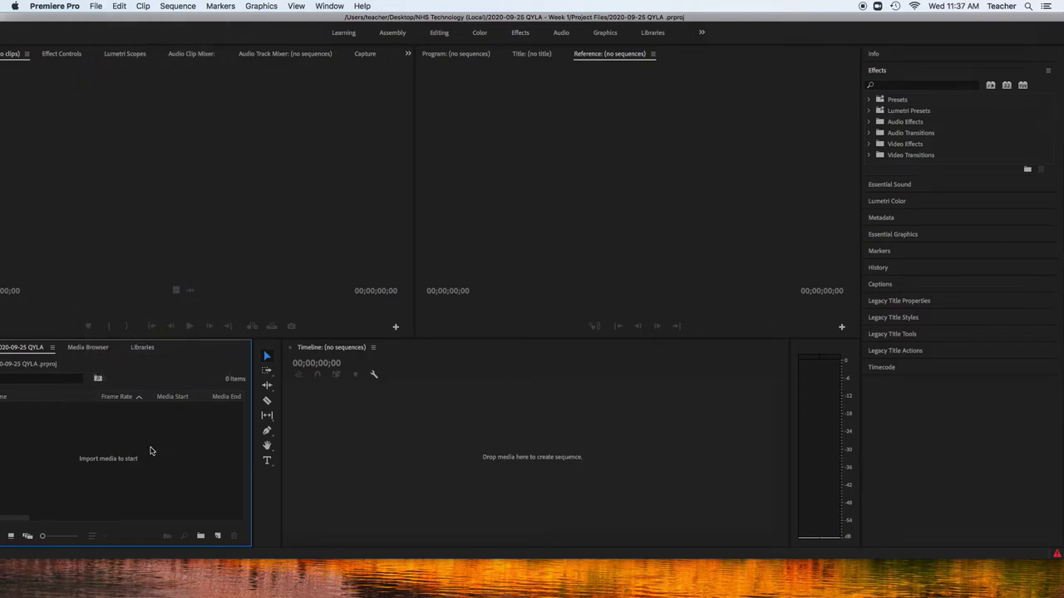
{"action": "double_click", "coordinate": [150, 451]}
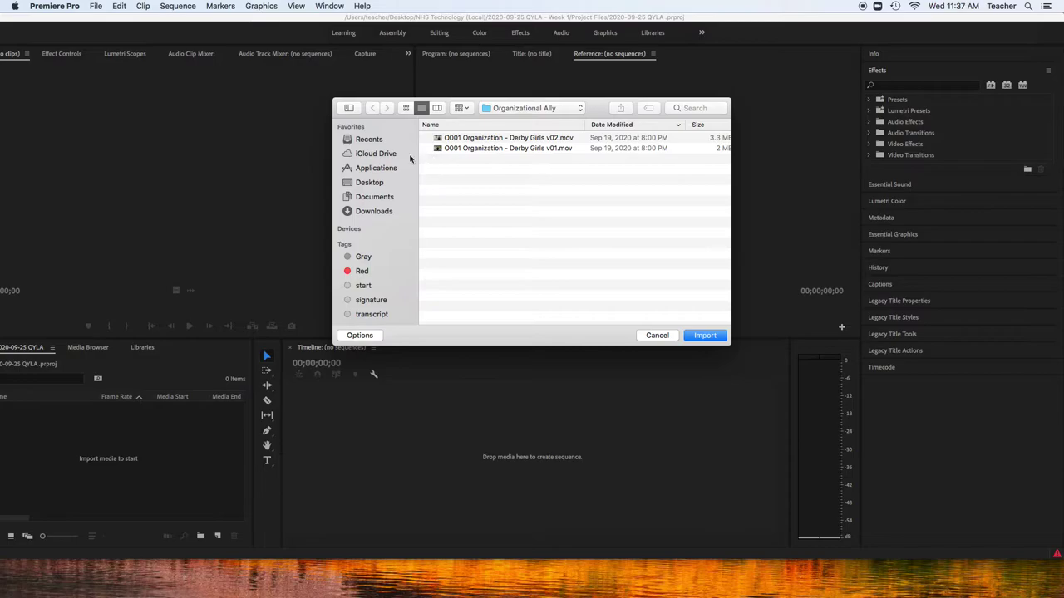
{"action": "left_click", "coordinate": [370, 182]}
{"action": "double_click", "coordinate": [461, 139]}
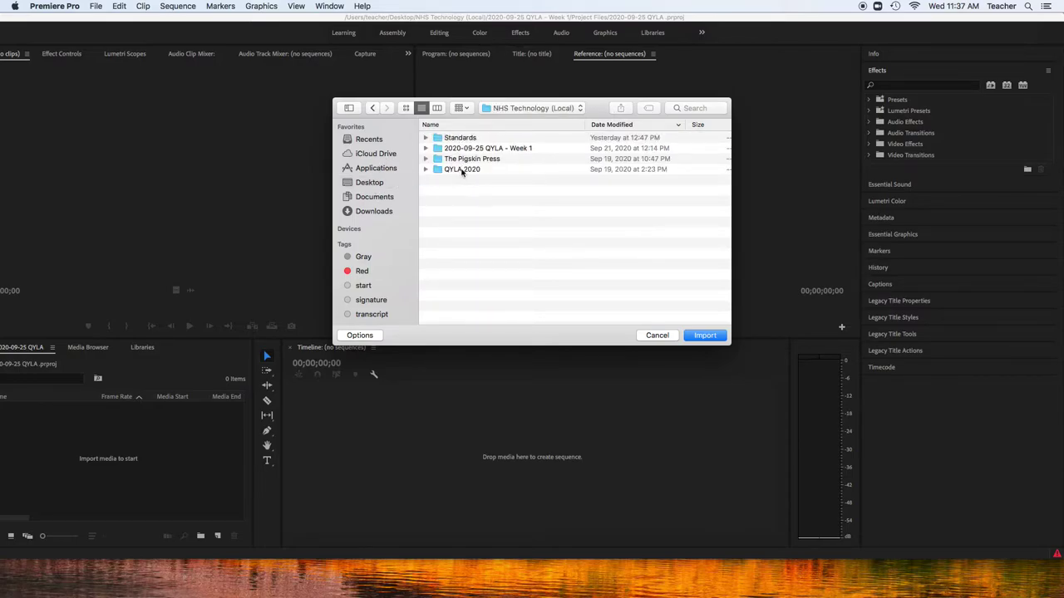
{"action": "double_click", "coordinate": [464, 149]}
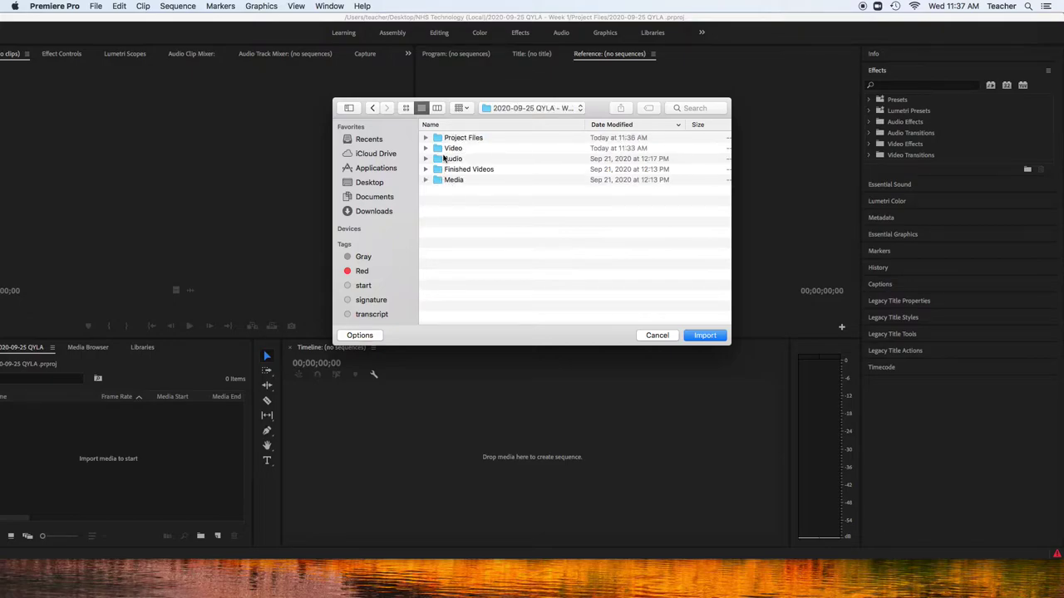
{"action": "left_click", "coordinate": [440, 149]}
{"action": "left_click", "coordinate": [705, 335]}
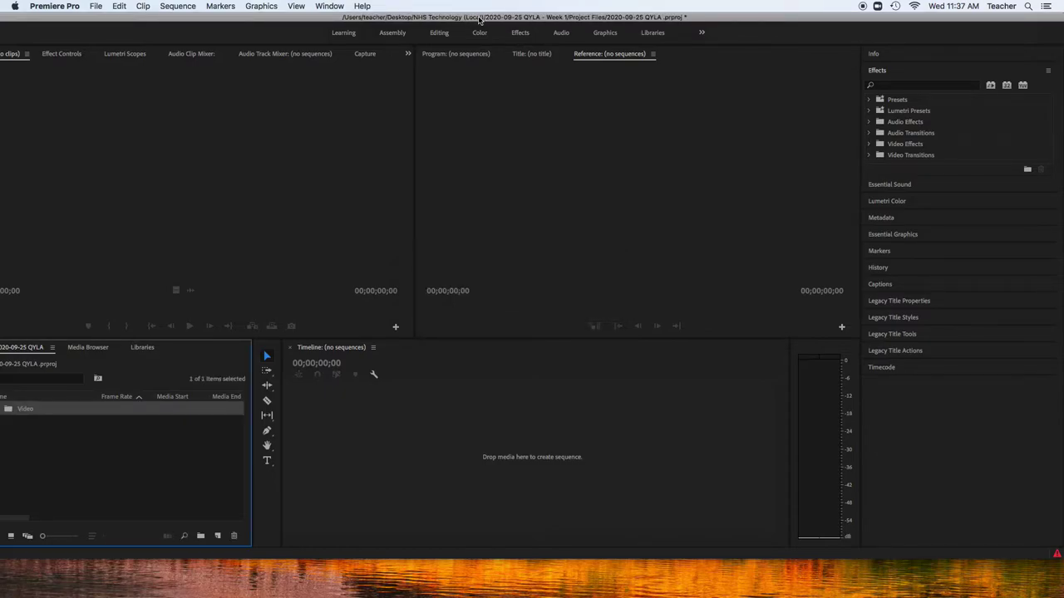
Open the Video bin, load the A001 interview clip into the Source Monitor, and maximise the window
{"action": "double_click", "coordinate": [13, 411]}
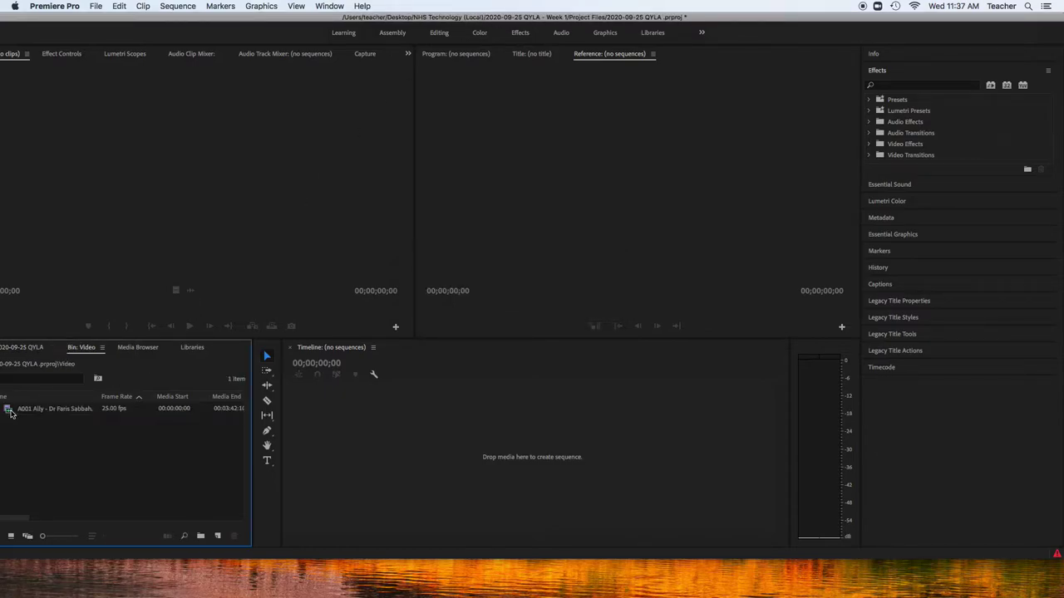
{"action": "double_click", "coordinate": [32, 411]}
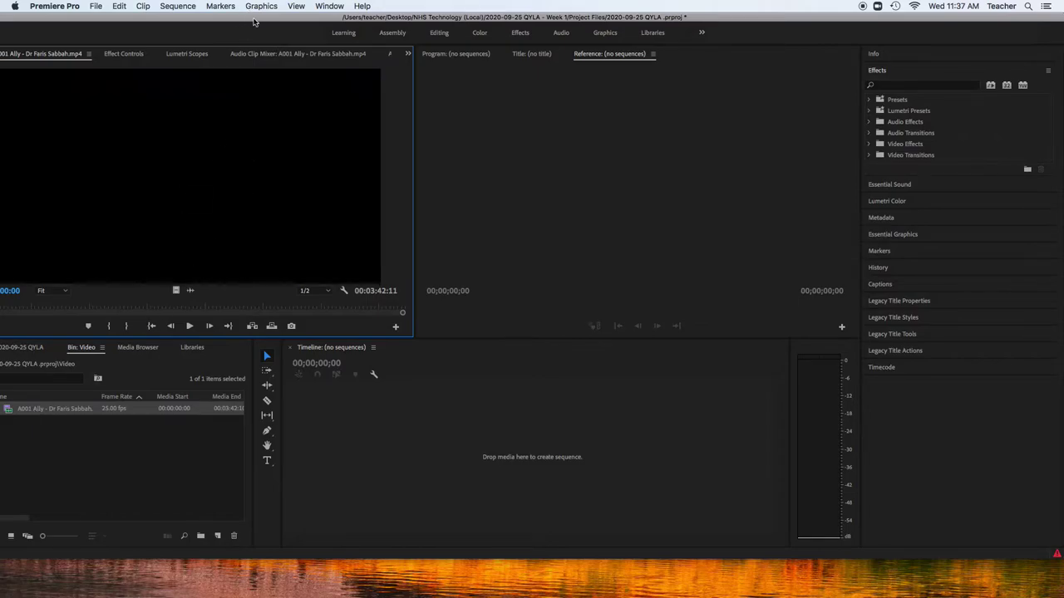
{"action": "left_click_drag", "start_coordinate": [258, 22], "coordinate": [288, 21]}
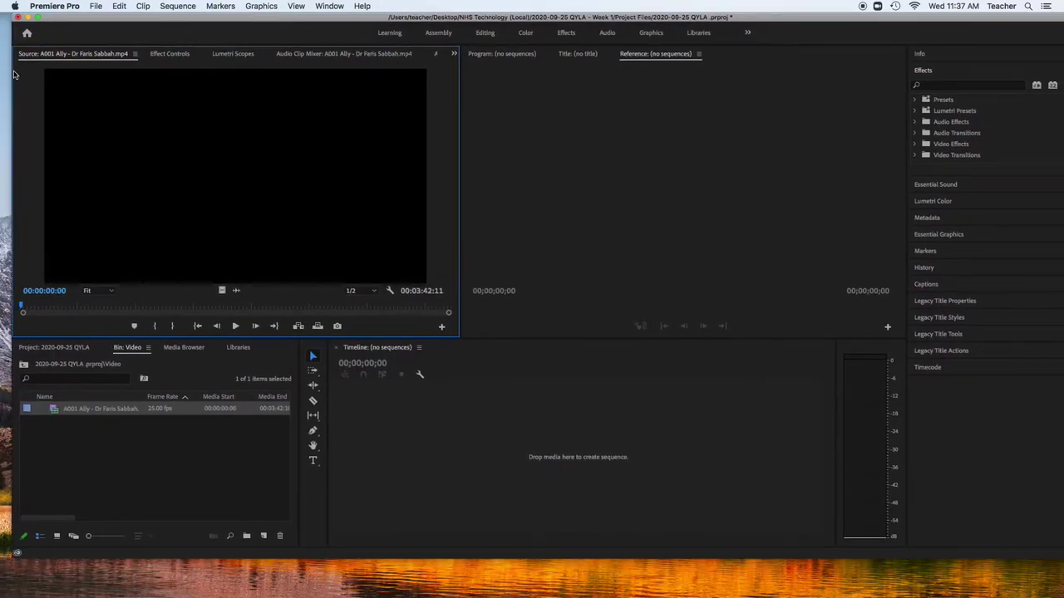
{"action": "left_click_drag", "start_coordinate": [13, 72], "coordinate": [91, 73]}
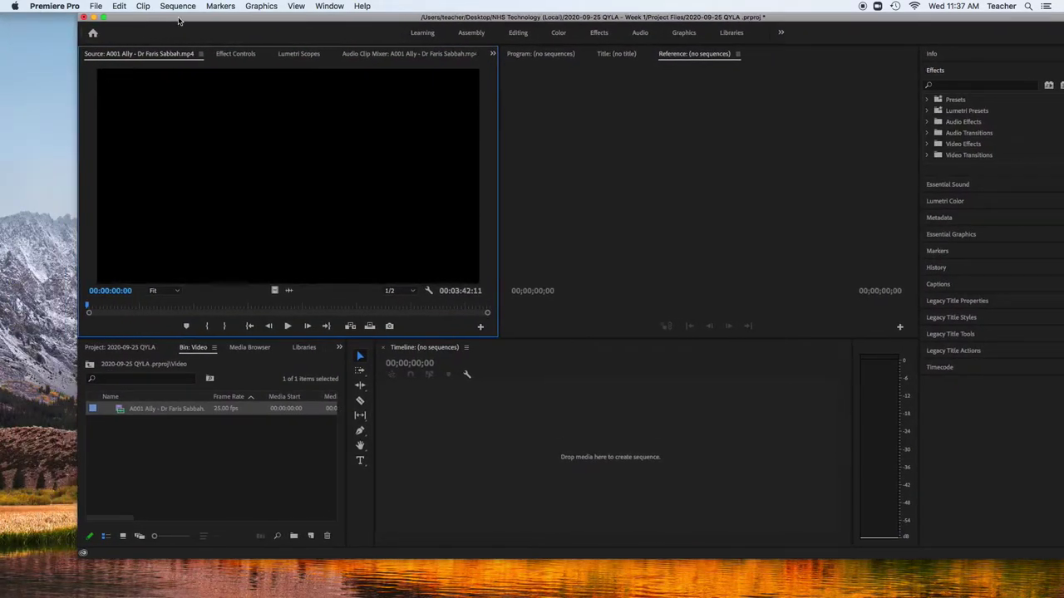
{"action": "left_click_drag", "start_coordinate": [180, 22], "coordinate": [101, 16]}
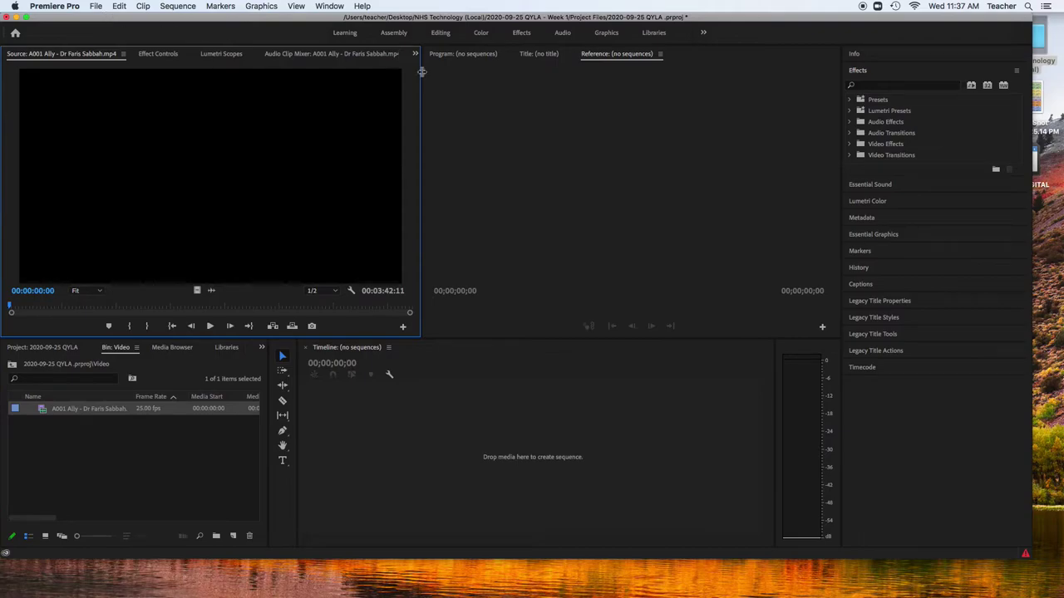
{"action": "double_click", "coordinate": [1032, 17]}
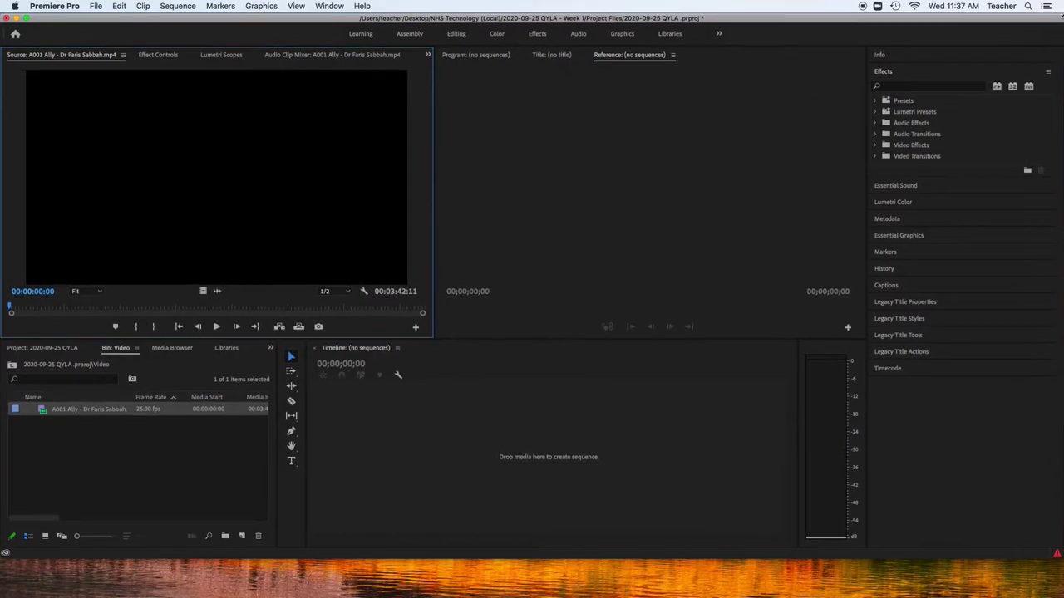
Scrub and play the interview clip, stopping at 00:00:10:09
{"action": "mouse_move", "coordinate": [30, 306]}
{"action": "left_mouse_down"}
{"action": "mouse_move", "coordinate": [202, 315]}
{"action": "mouse_move", "coordinate": [13, 318]}
{"action": "left_mouse_up"}
{"action": "key", "text": "Right"}
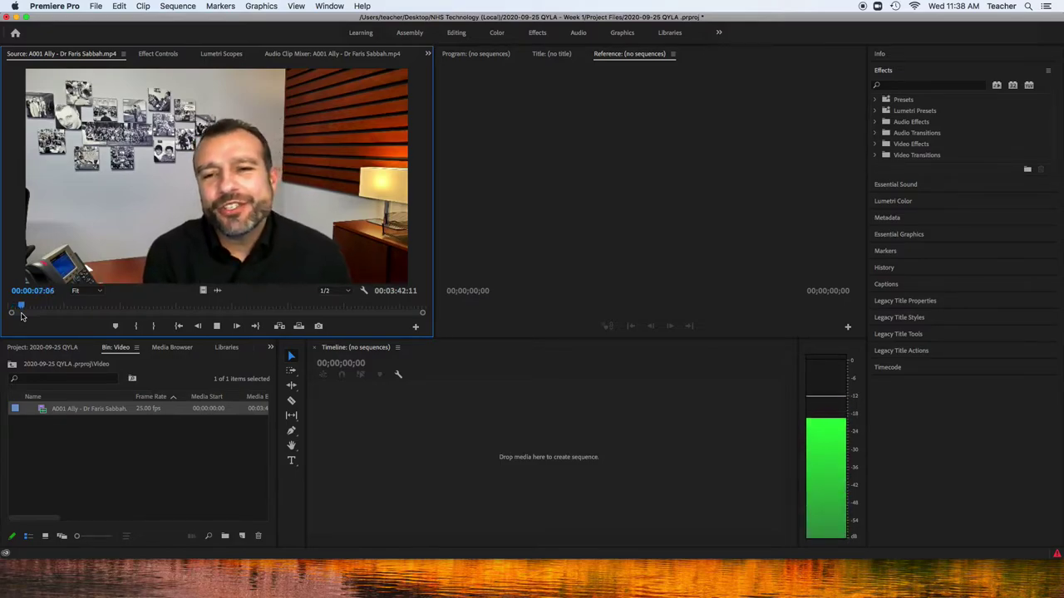
{"action": "key", "text": "XF86AudioLowerVolume"}
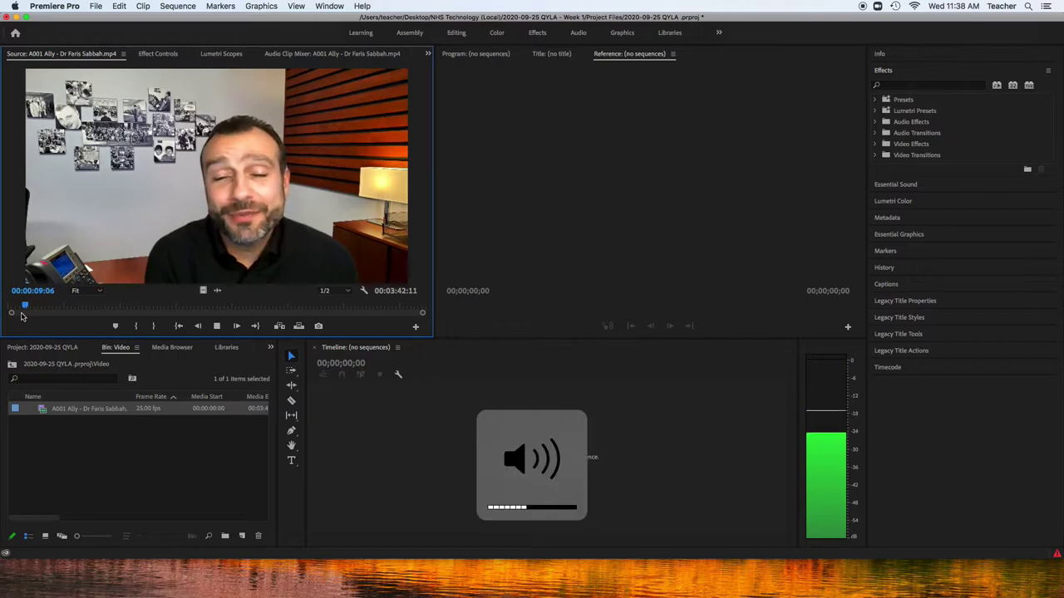
{"action": "key", "text": "space"}
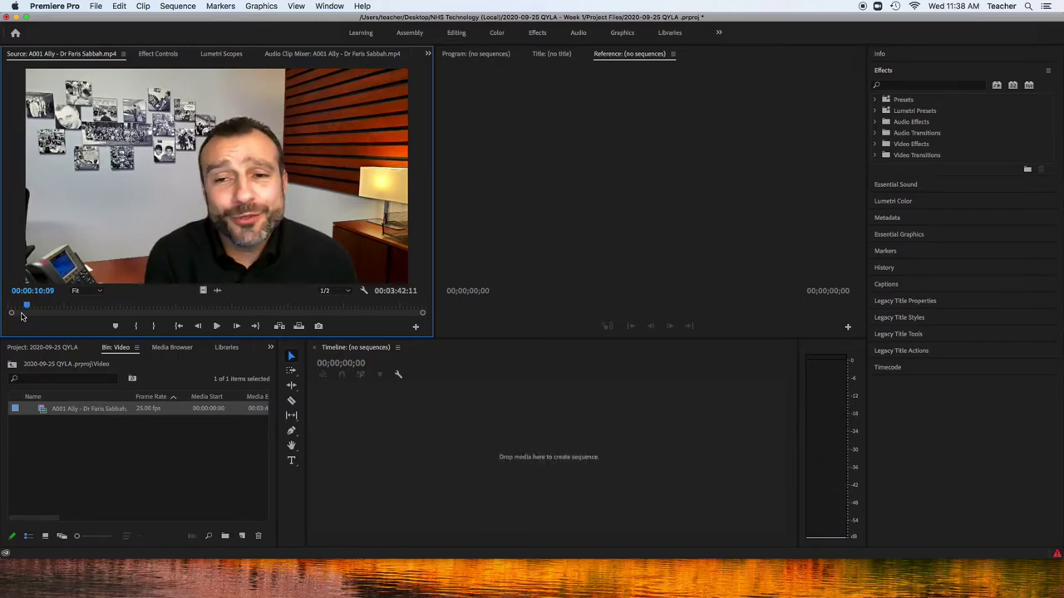
{"action": "key", "text": "XF86AudioRaiseVolume"}
{"action": "key", "text": "XF86AudioRaiseVolume"}
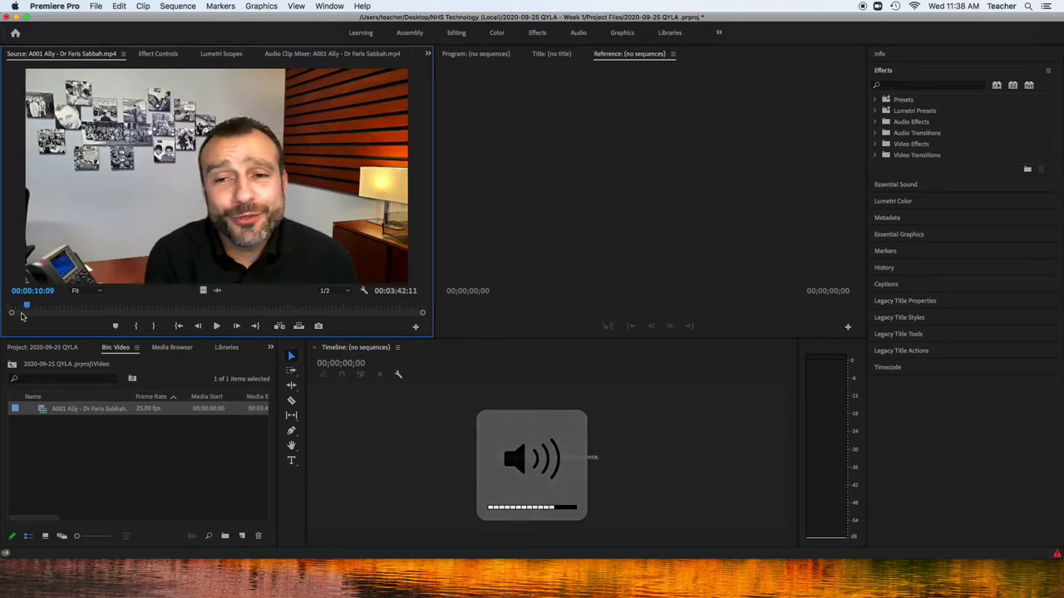
Play the clip from about four seconds in and set its In point at 00:00:05:17
{"action": "left_click", "coordinate": [16, 309]}
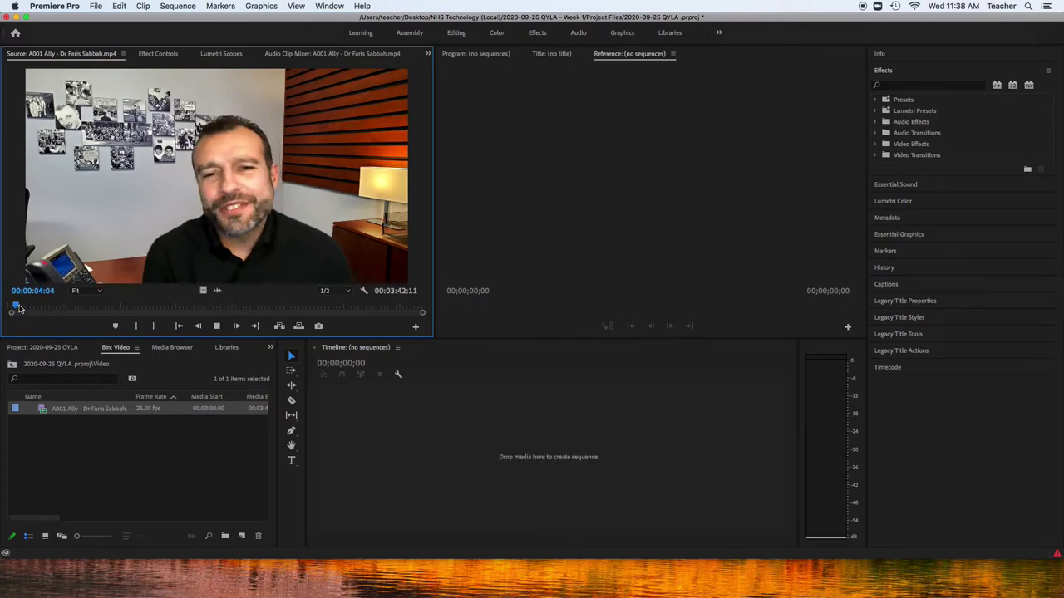
{"action": "key", "text": "space"}
{"action": "key", "text": "space"}
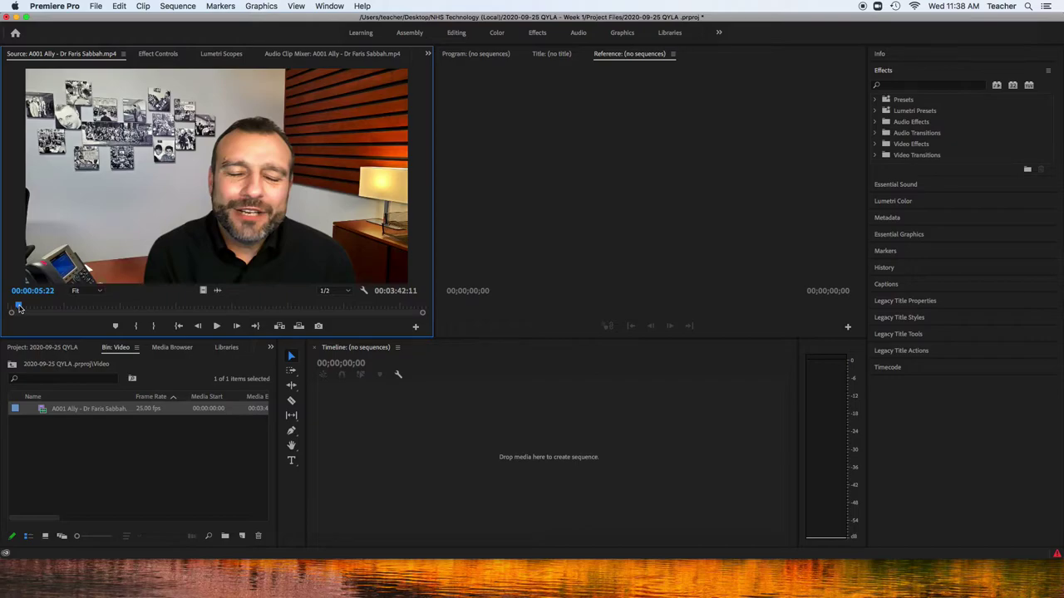
{"action": "key", "text": "space"}
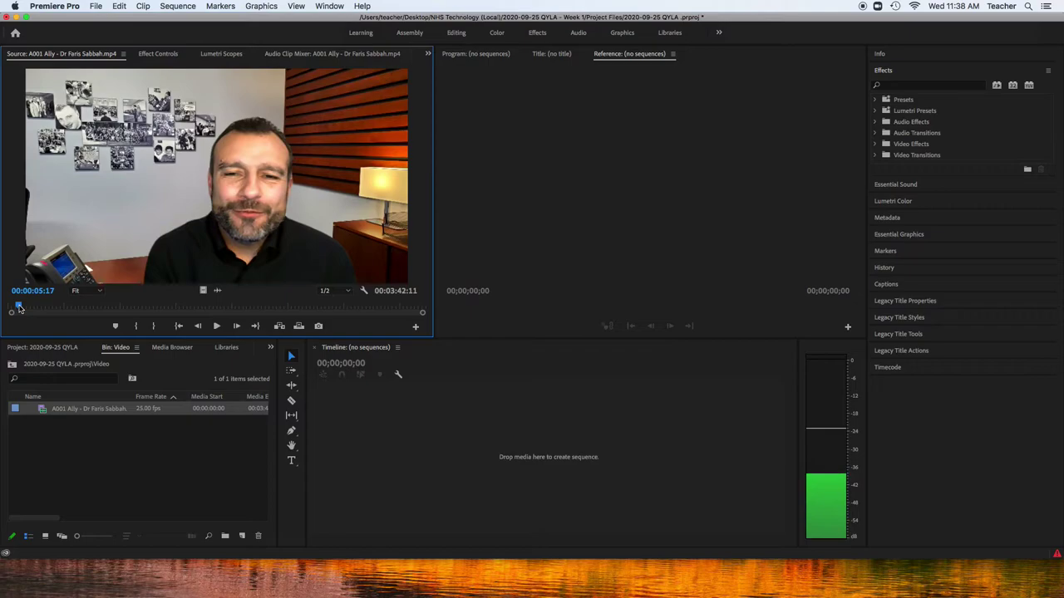
{"action": "key", "text": "i"}
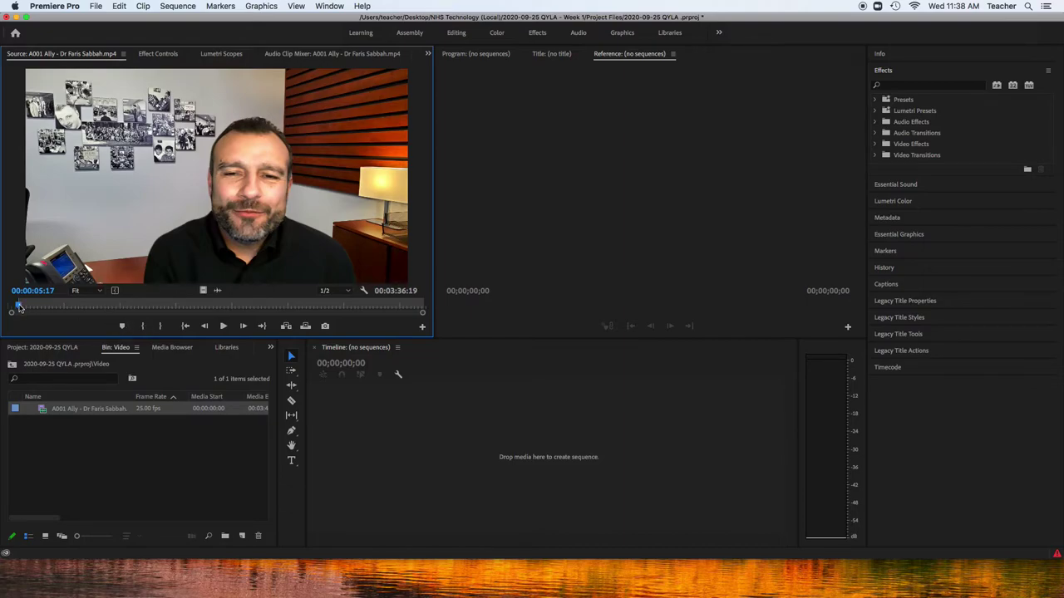
Set the clip's Out point at 00:00:23:22, giving an 00:00:18:06 selection
{"action": "mouse_move", "coordinate": [20, 307]}
{"action": "left_mouse_down"}
{"action": "mouse_move", "coordinate": [37, 308]}
{"action": "mouse_move", "coordinate": [28, 307]}
{"action": "left_mouse_up"}
{"action": "key", "text": "space"}
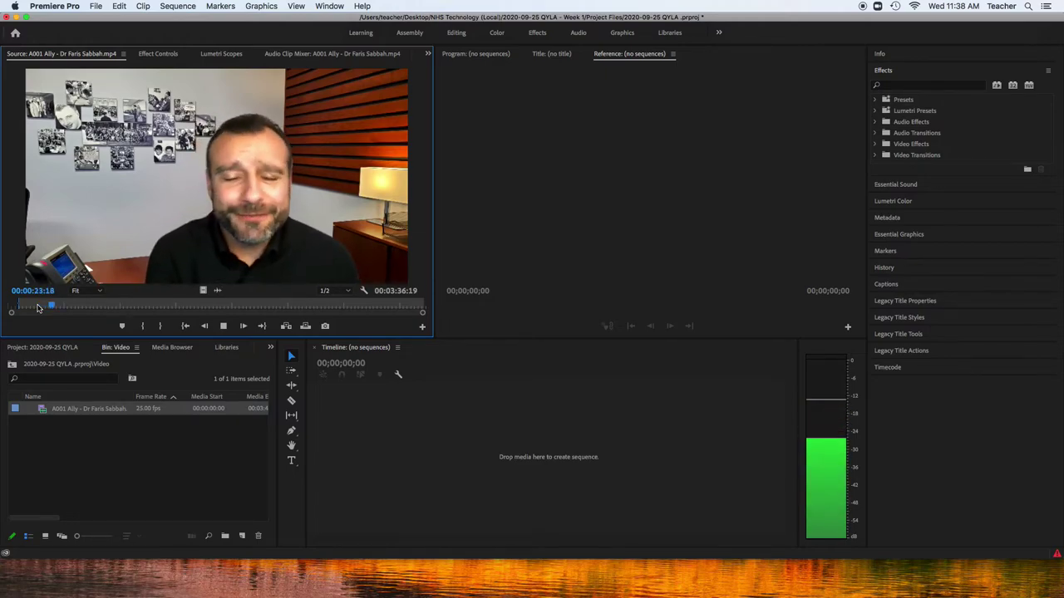
{"action": "key", "text": "space"}
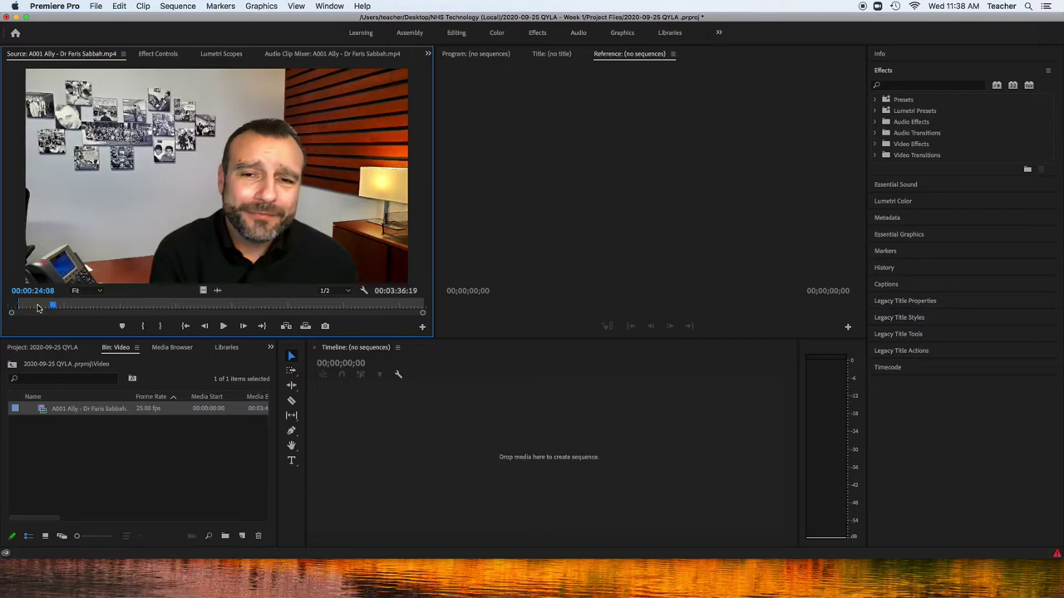
{"action": "key", "text": "Left"}
{"action": "key", "text": "Left"}
{"action": "key", "text": "Left"}
{"action": "key", "text": "Left"}
{"action": "key", "text": "Left"}
{"action": "key", "text": "Left"}
{"action": "key", "text": "Left"}
{"action": "key", "text": "Left"}
{"action": "key", "text": "Left"}
{"action": "key", "text": "Left"}
{"action": "key", "text": "Left"}
{"action": "key", "text": "Left"}
{"action": "key", "text": "Left"}
{"action": "key", "text": "Left"}
{"action": "key", "text": "Left"}
{"action": "key", "text": "Left"}
{"action": "key", "text": "Left"}
{"action": "key", "text": "Left"}
{"action": "key", "text": "Left"}
{"action": "key", "text": "Left"}
{"action": "key", "text": "Left"}
{"action": "key", "text": "Left"}
{"action": "key", "text": "Left"}
{"action": "key", "text": "Left"}
{"action": "key", "text": "Left"}
{"action": "key", "text": "Left"}
{"action": "key", "text": "Left"}
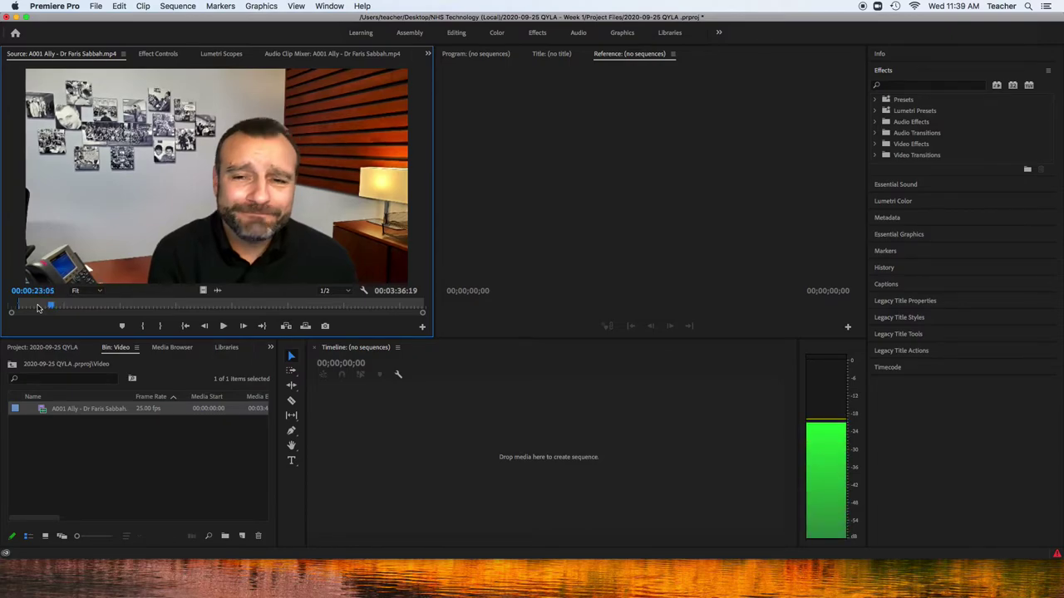
{"action": "key", "text": "Right"}
{"action": "key", "text": "Right"}
{"action": "key", "text": "Right"}
{"action": "key", "text": "Right"}
{"action": "key", "text": "Right"}
{"action": "key", "text": "Right"}
{"action": "key", "text": "Right"}
{"action": "key", "text": "Right"}
{"action": "key", "text": "Right"}
{"action": "key", "text": "Right"}
{"action": "key", "text": "Right"}
{"action": "key", "text": "Right"}
{"action": "key", "text": "Right"}
{"action": "key", "text": "Right"}
{"action": "key", "text": "Right"}
{"action": "key", "text": "Right"}
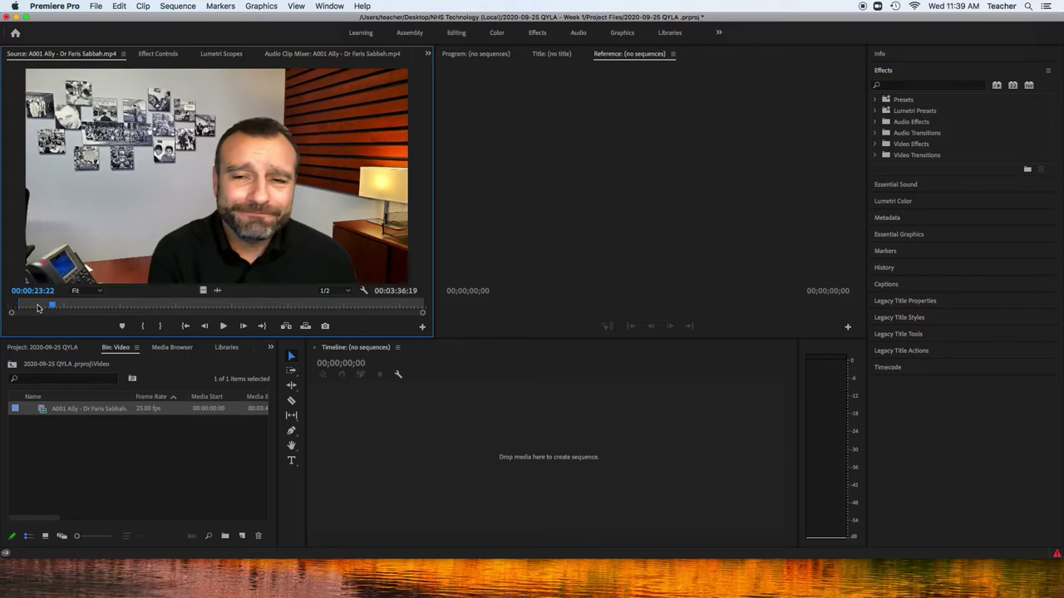
{"action": "key", "text": "o"}
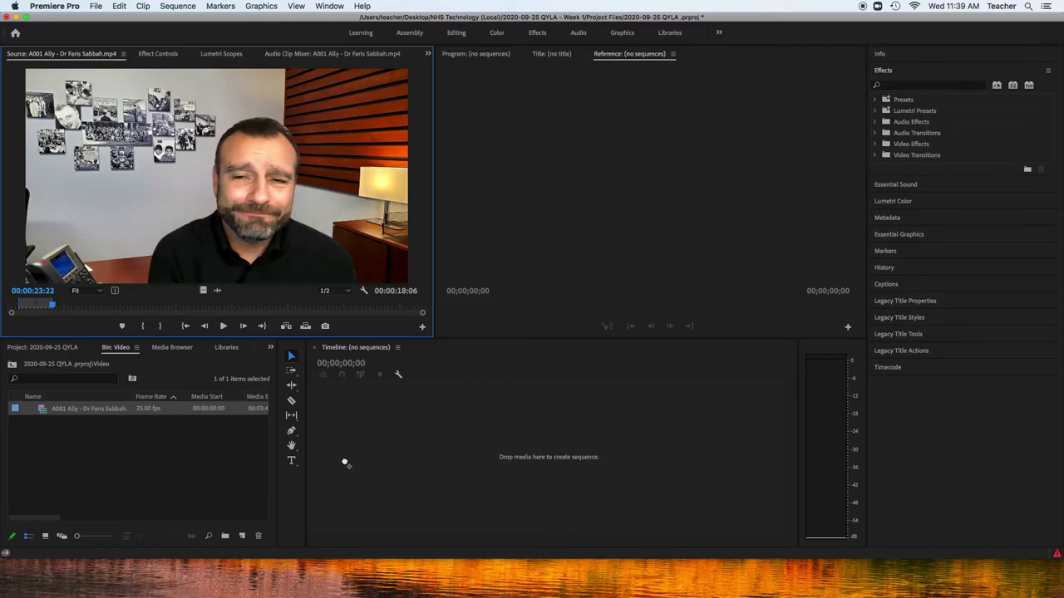
Create sequence A001 Ally from the first selection, then mark a second In point at 00:00:26:21
{"action": "left_click_drag", "start_coordinate": [345, 463], "coordinate": [345, 463]}
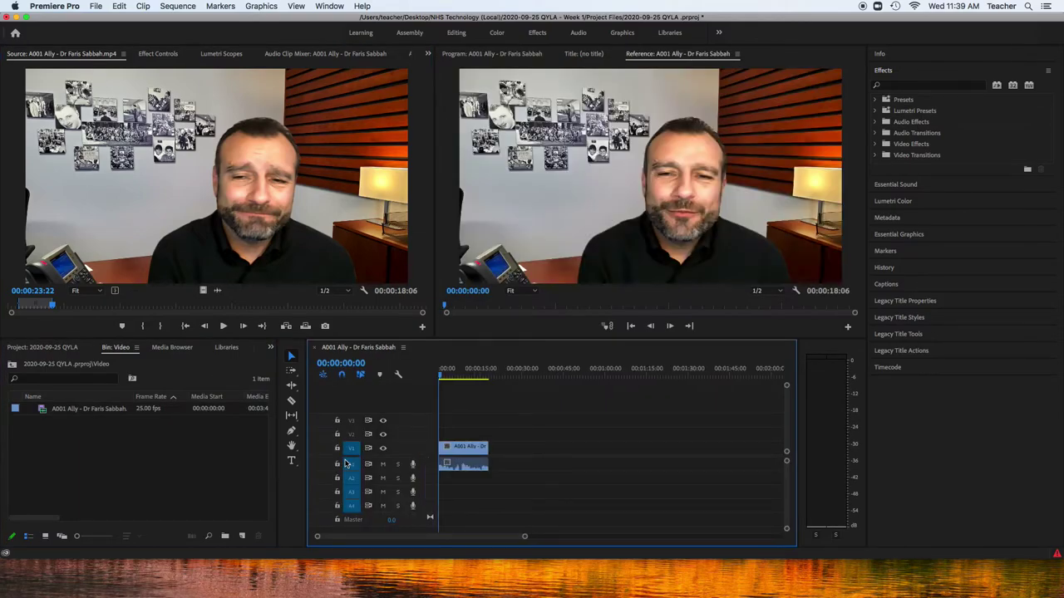
{"action": "left_click", "coordinate": [445, 377]}
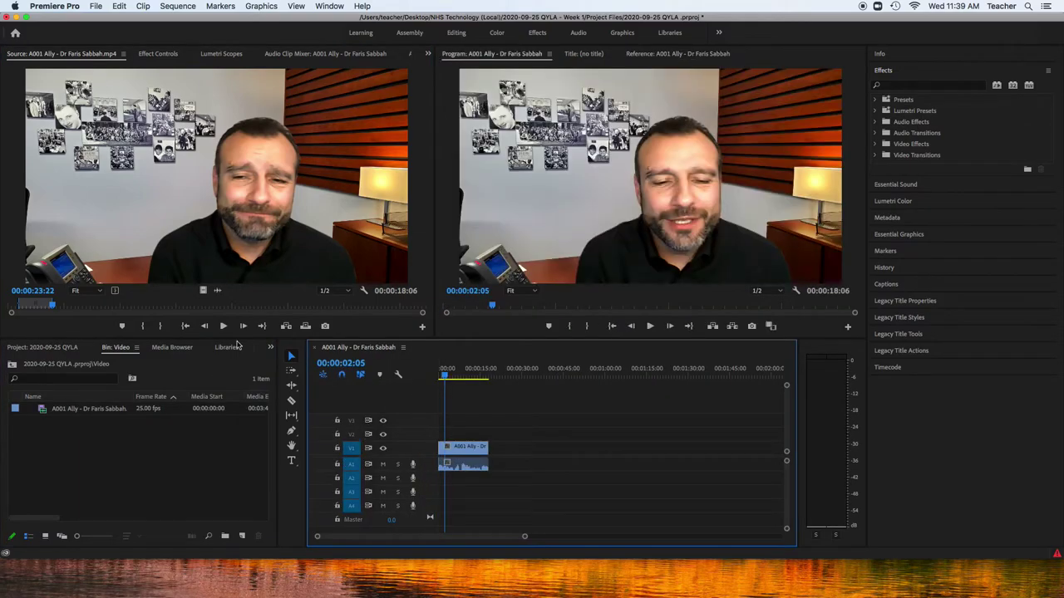
{"action": "left_click", "coordinate": [56, 308]}
{"action": "key", "text": "space"}
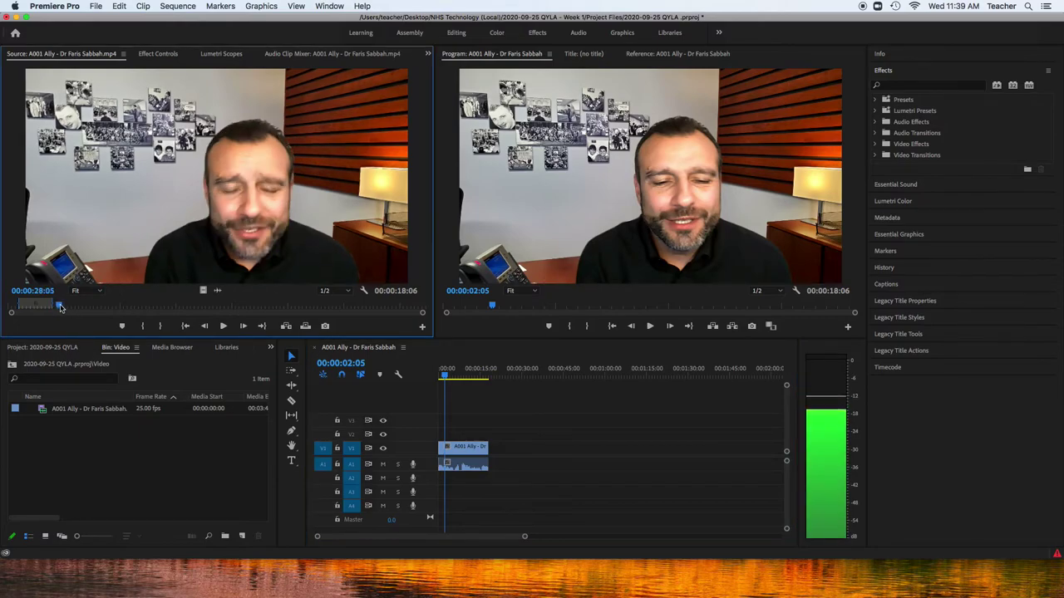
{"action": "left_click", "coordinate": [57, 307]}
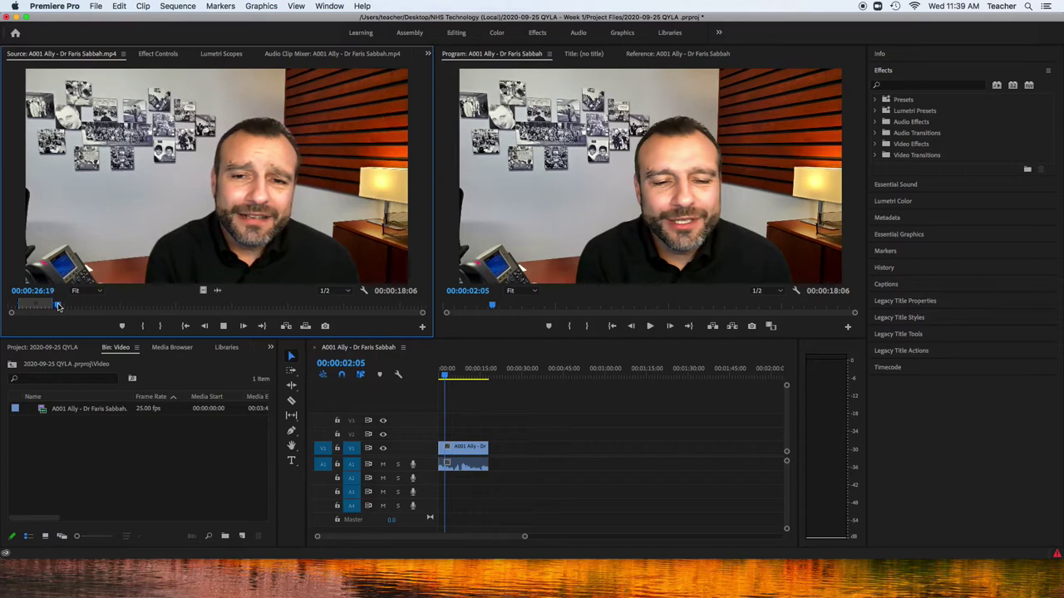
{"action": "key", "text": "space"}
{"action": "left_click", "coordinate": [58, 307]}
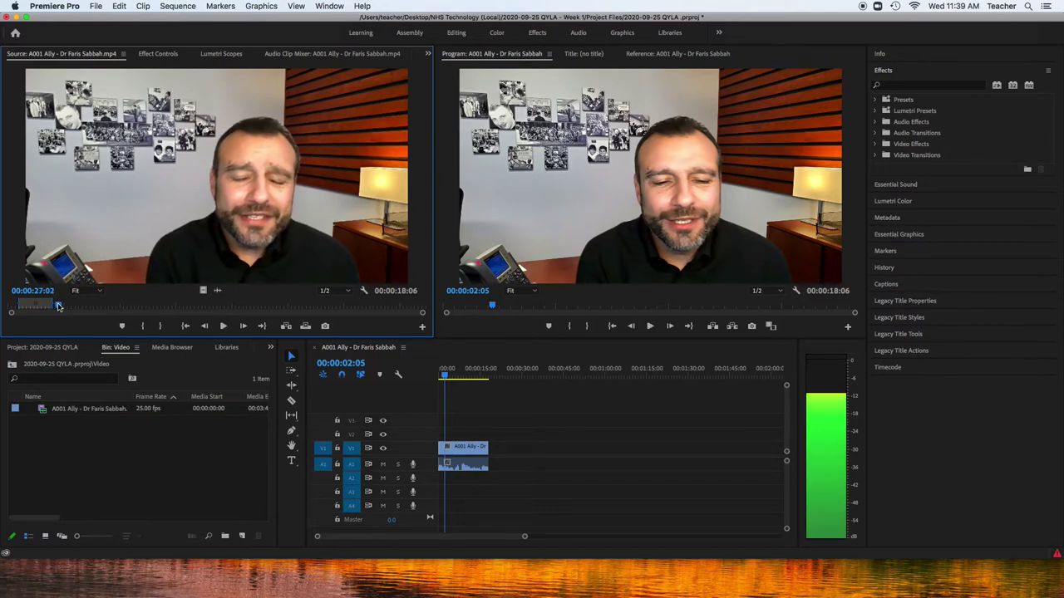
{"action": "key", "text": "Left"}
{"action": "key", "text": "Left"}
{"action": "key", "text": "Left"}
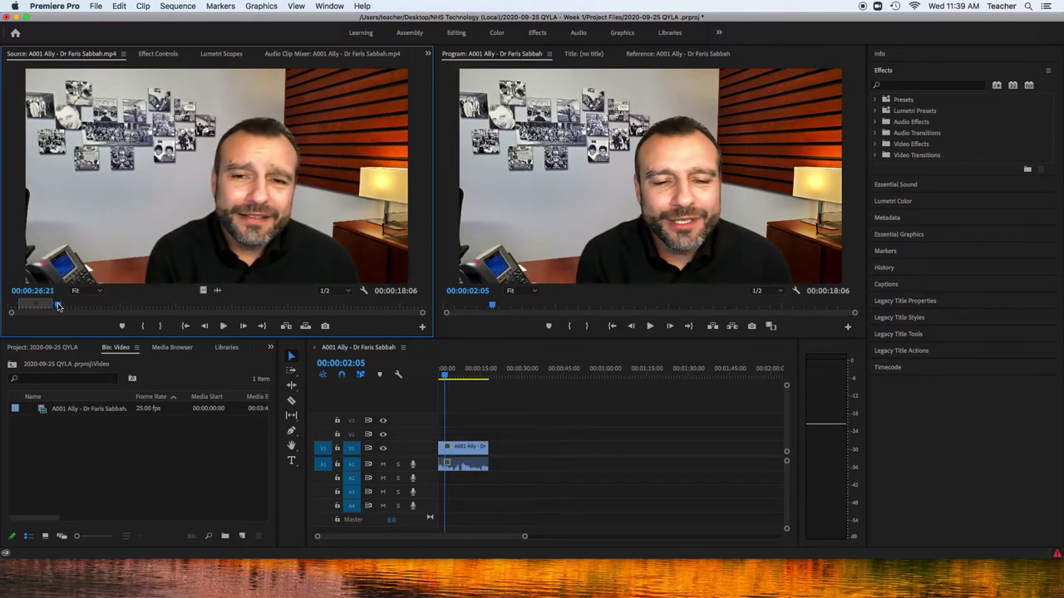
{"action": "key", "text": "alt+x"}
Set the second selection's Out point at 00:01:09:19, making it 00:00:42:24 long
{"action": "key", "text": "space"}
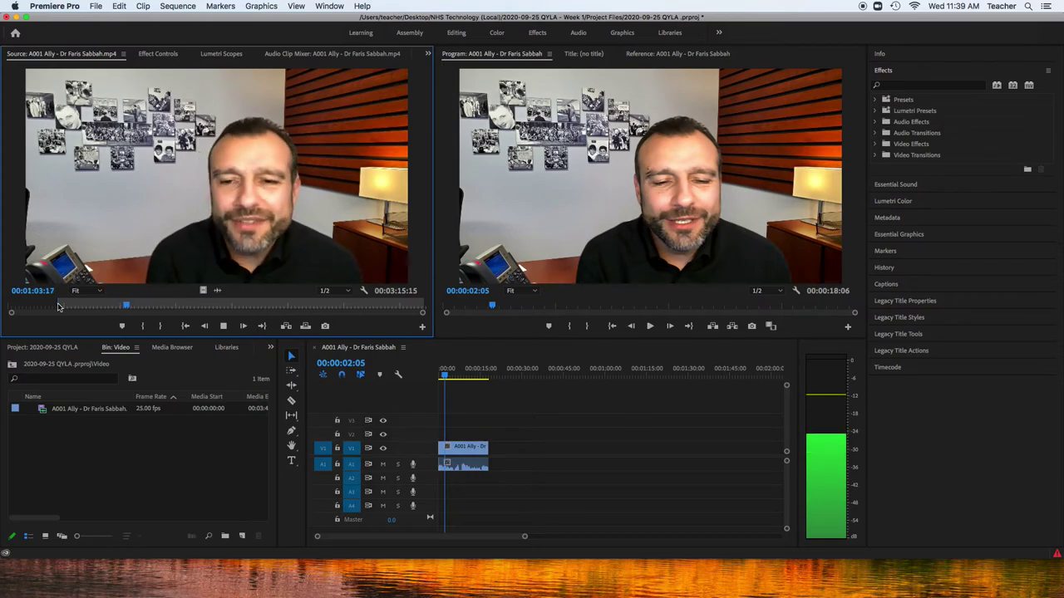
{"action": "key", "text": "space"}
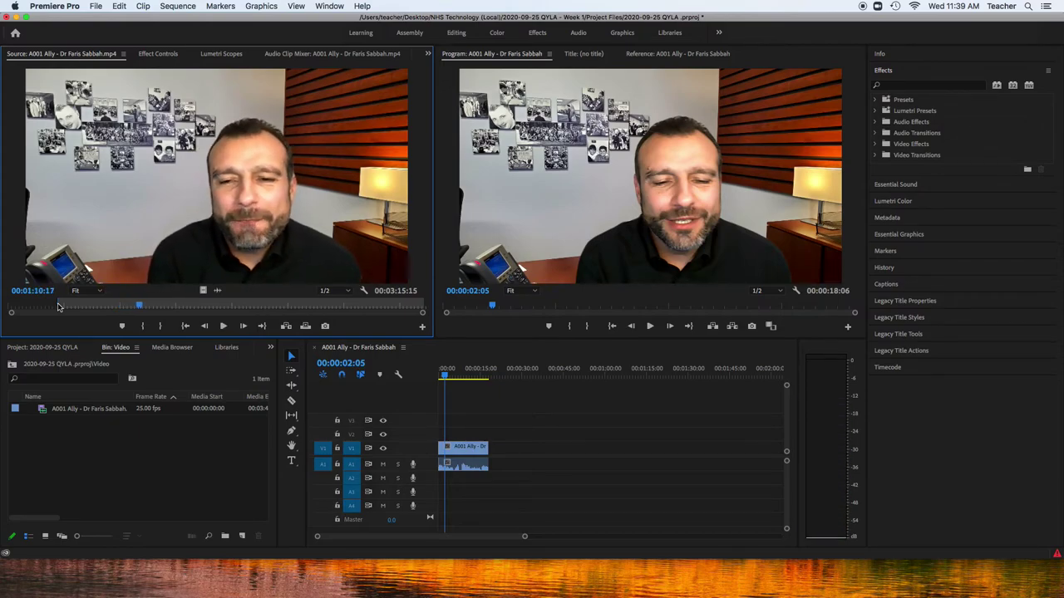
{"action": "key", "text": "j"}
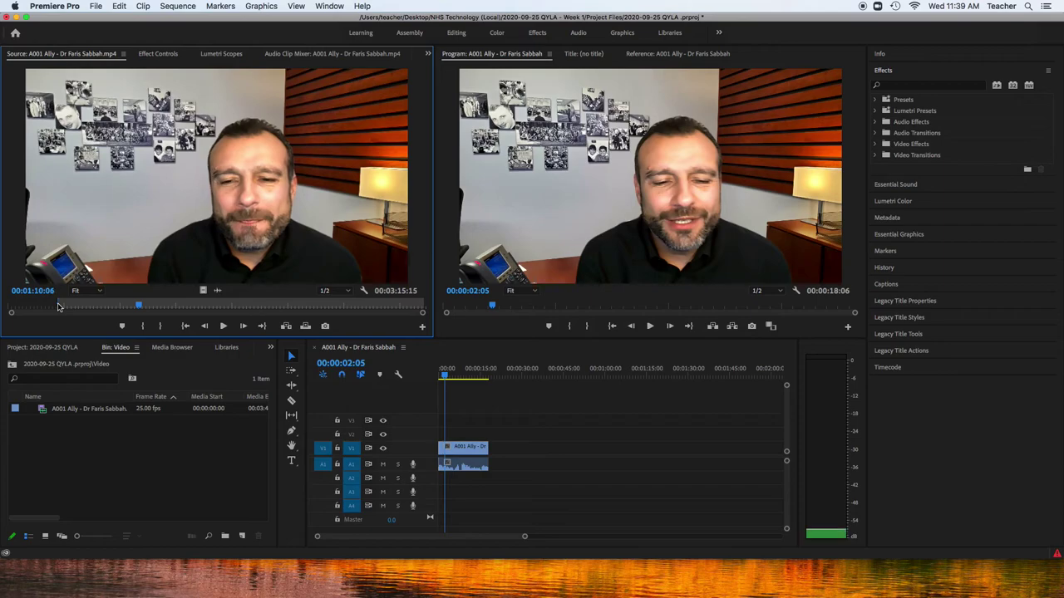
{"action": "key", "text": "k"}
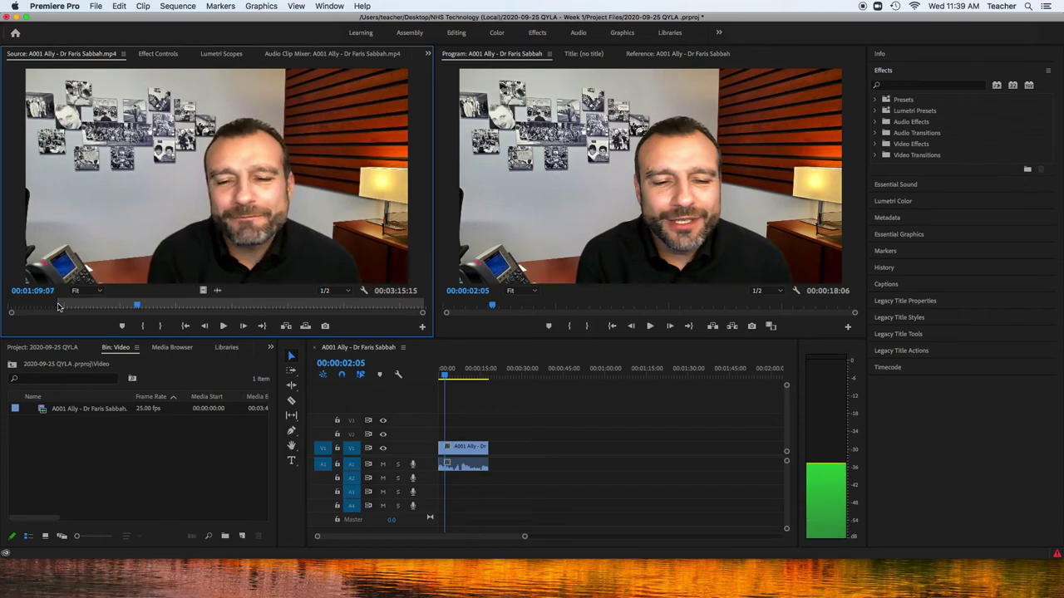
{"action": "key", "text": "k"}
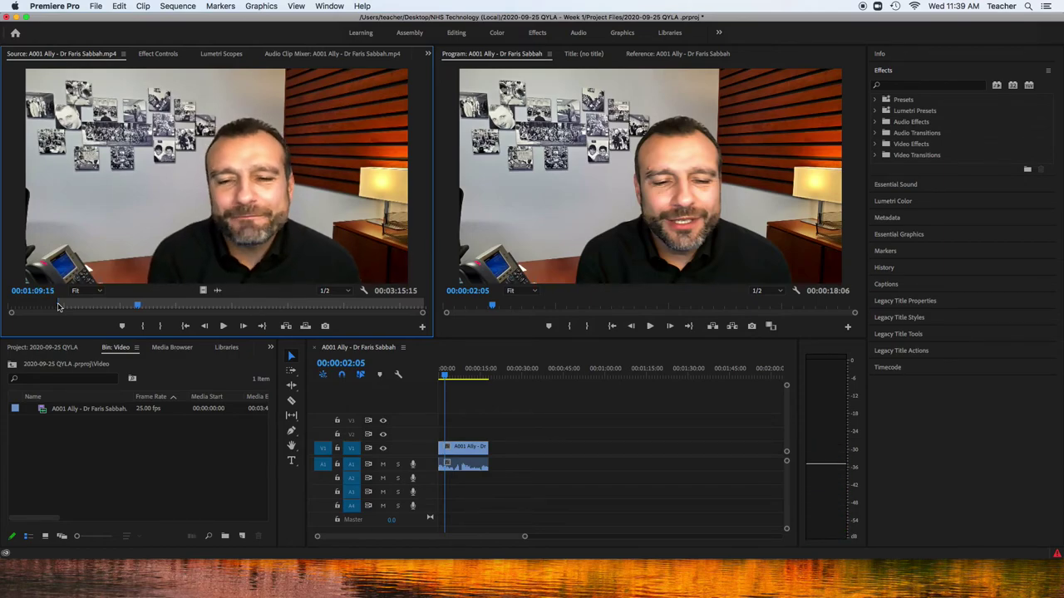
{"action": "key", "text": "Right"}
{"action": "key", "text": "Right"}
{"action": "key", "text": "Right"}
{"action": "key", "text": "Right"}
{"action": "key", "text": "Right"}
{"action": "key", "text": "Right"}
{"action": "key", "text": "Right"}
{"action": "key", "text": "Right"}
{"action": "key", "text": "Right"}
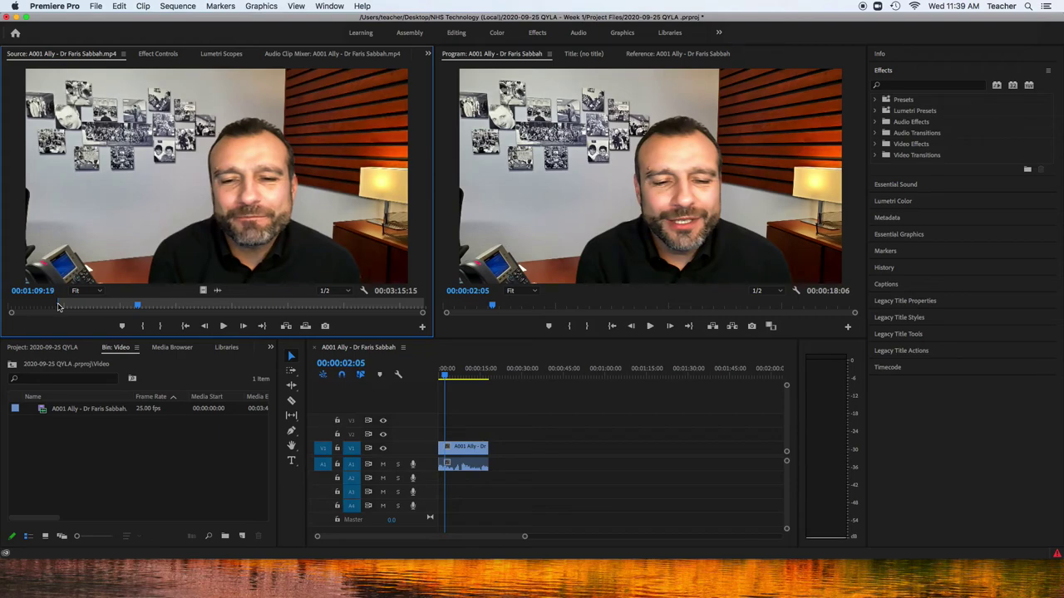
{"action": "key", "text": "o"}
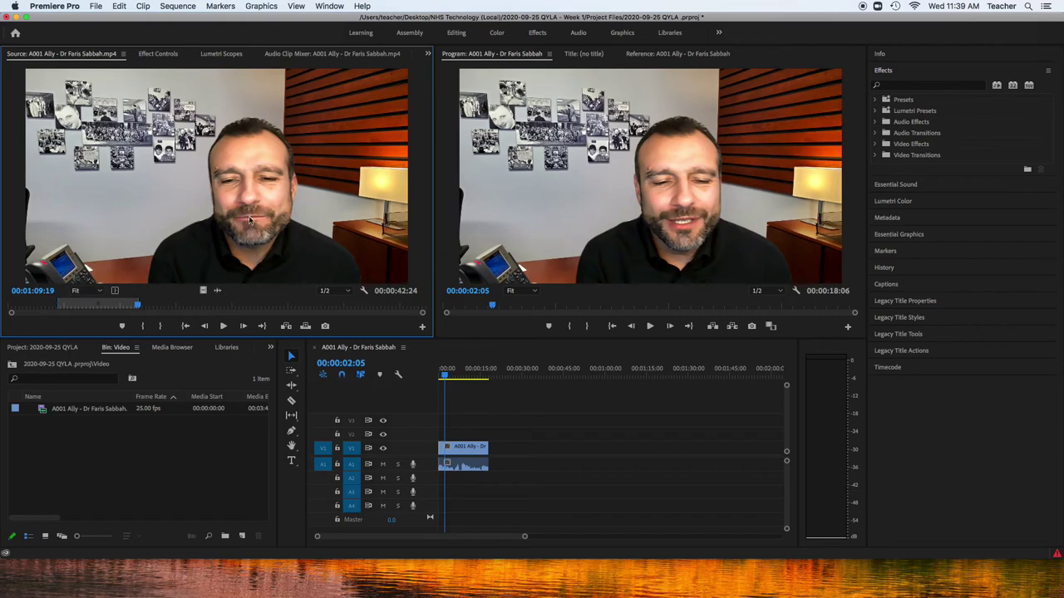
Place the second selection after the first on V1/A1, review the cut, and save
{"action": "left_click_drag", "start_coordinate": [248, 221], "coordinate": [491, 456]}
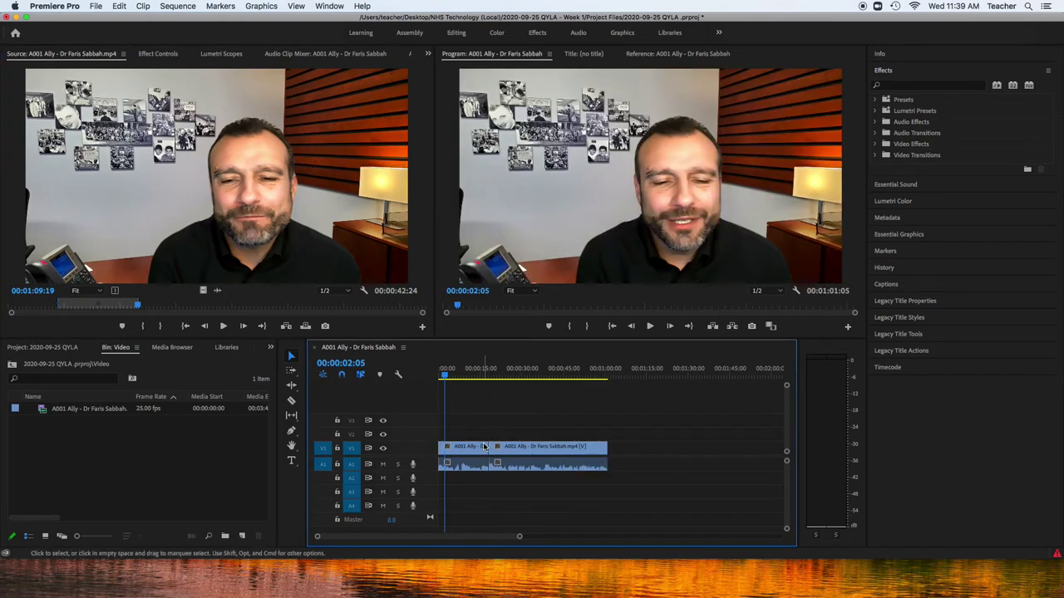
{"action": "left_click", "coordinate": [482, 373]}
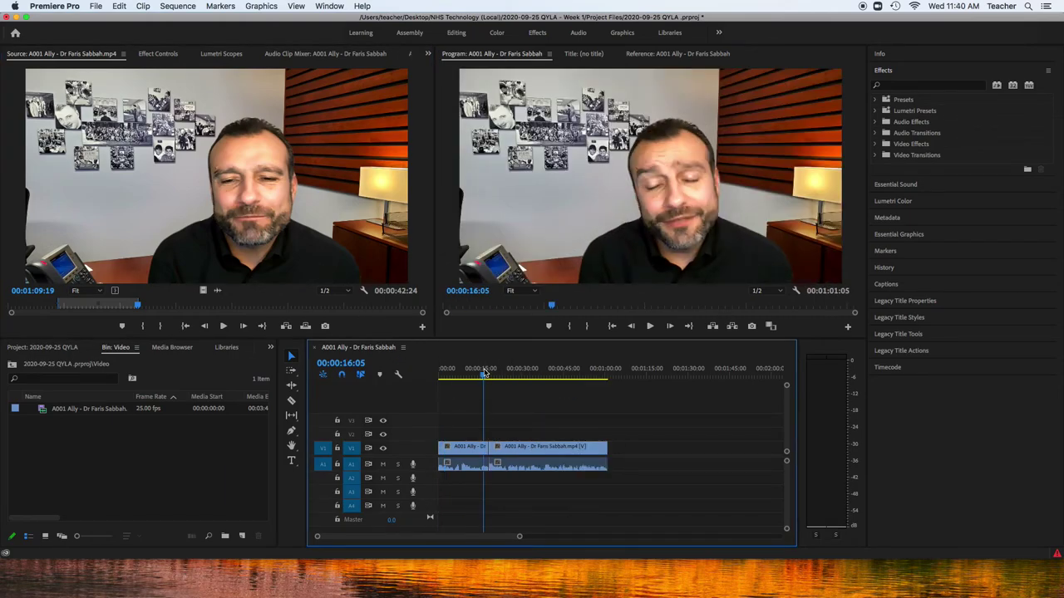
{"action": "key", "text": "space"}
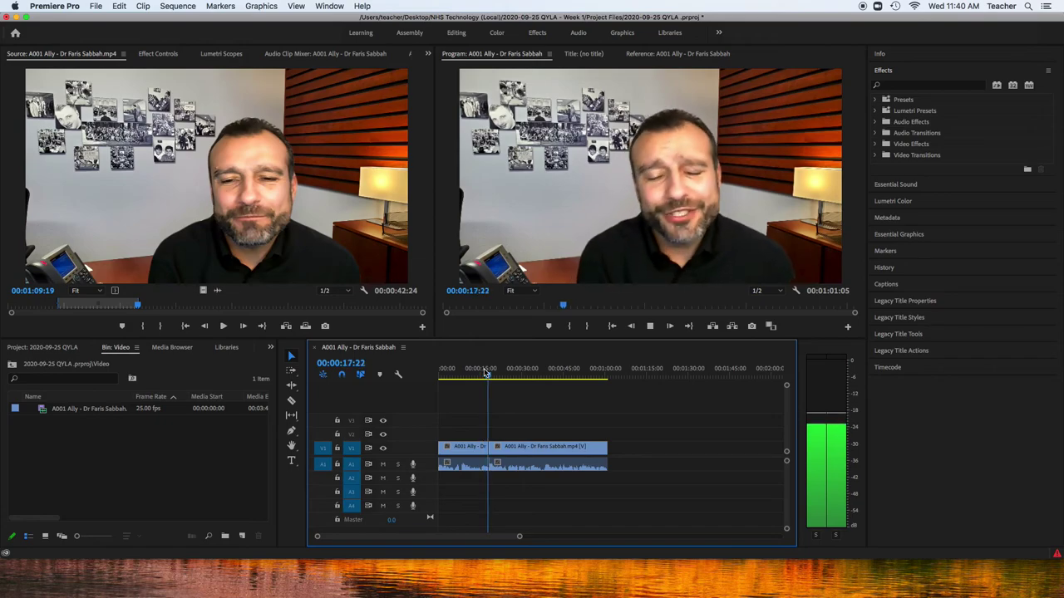
{"action": "key", "text": "space"}
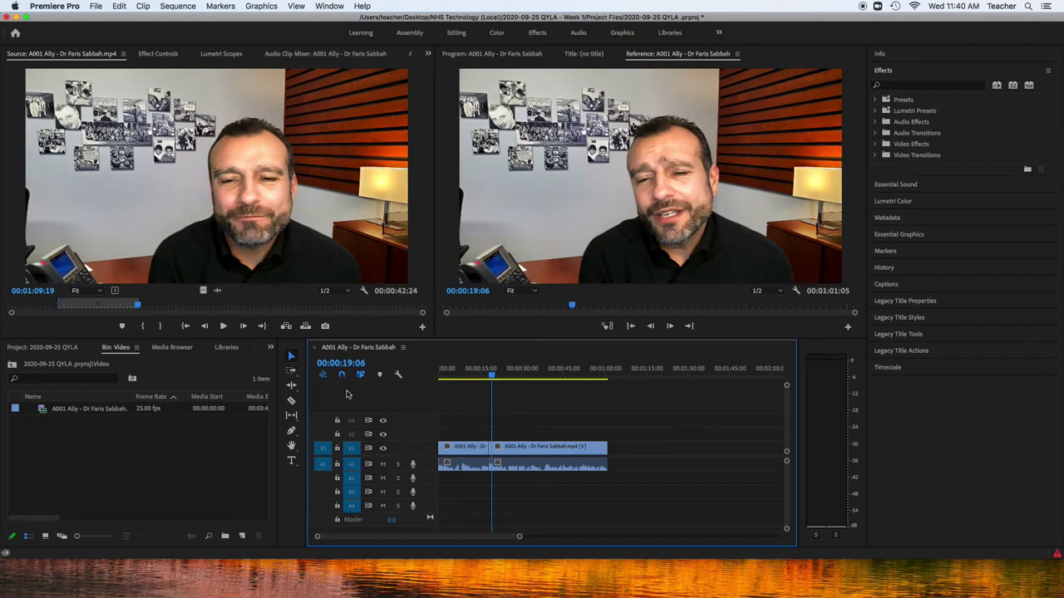
{"action": "key", "text": "cmd+s"}
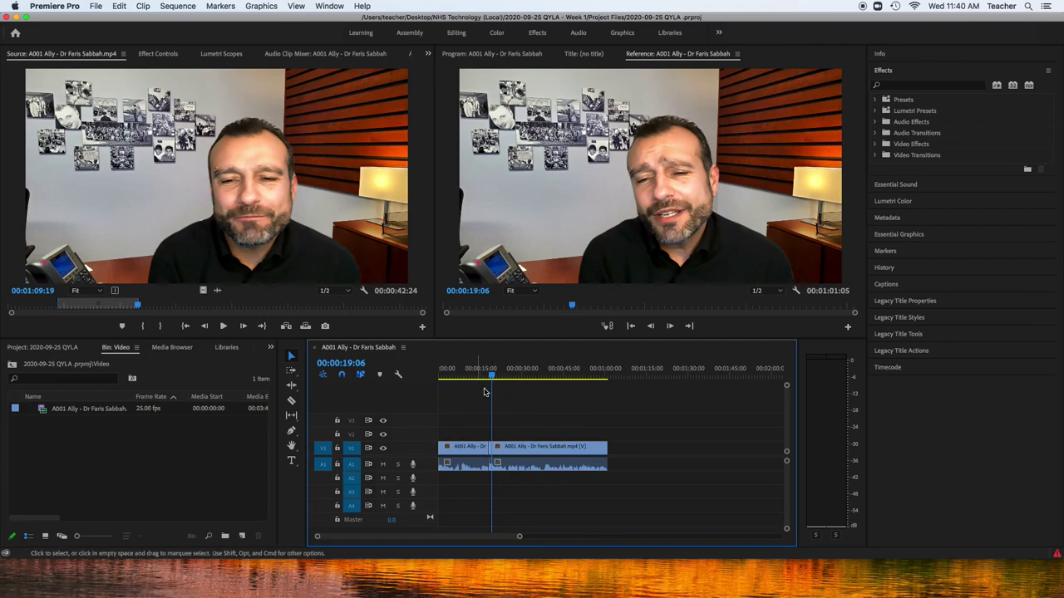
{"action": "mouse_move", "coordinate": [446, 580]}
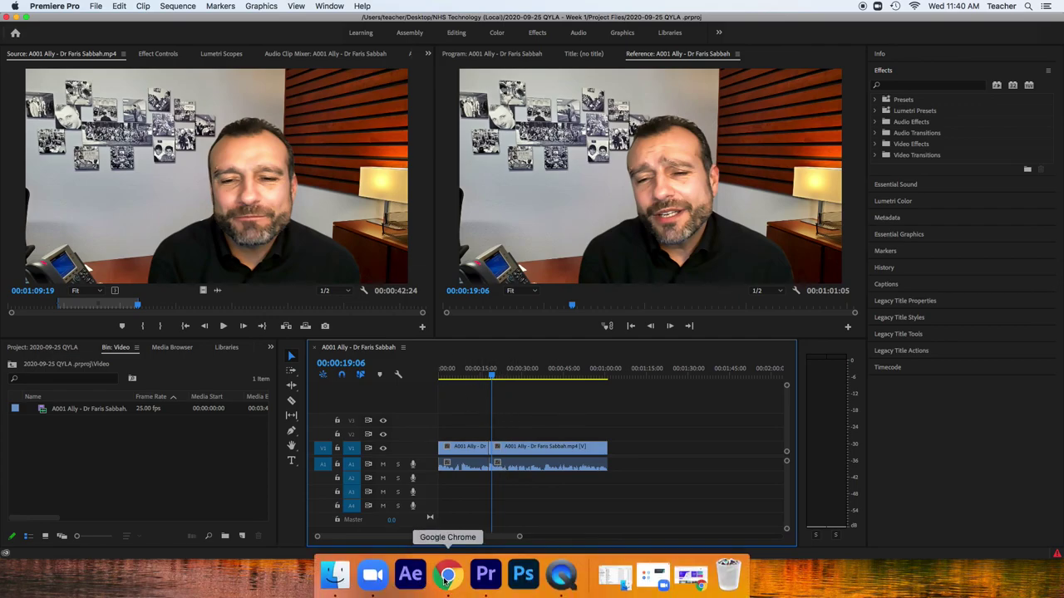